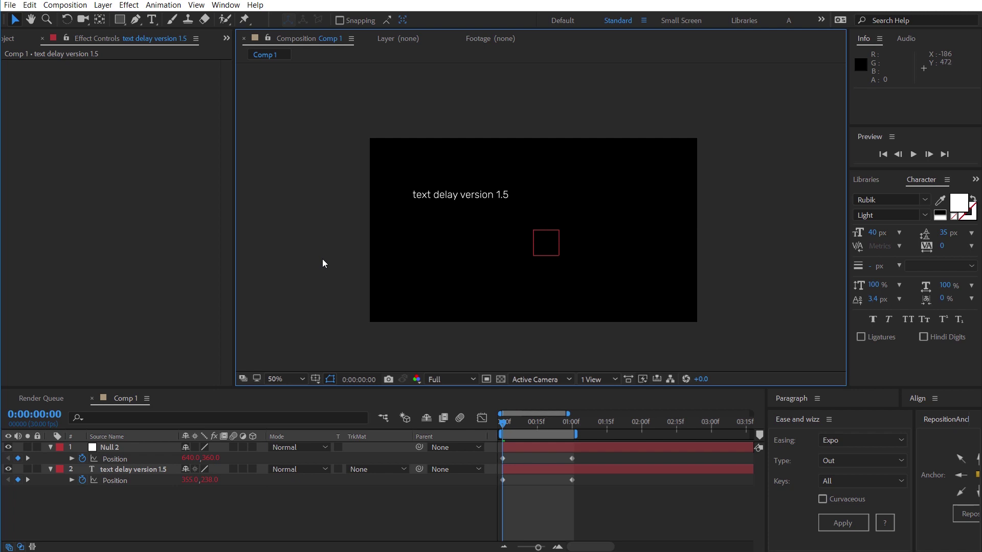
Step: Apply the TextDelay 1.5 effect to the "text delay version 1.5" text layer and preview the animation
left_click_drag(526, 426, 463, 420)
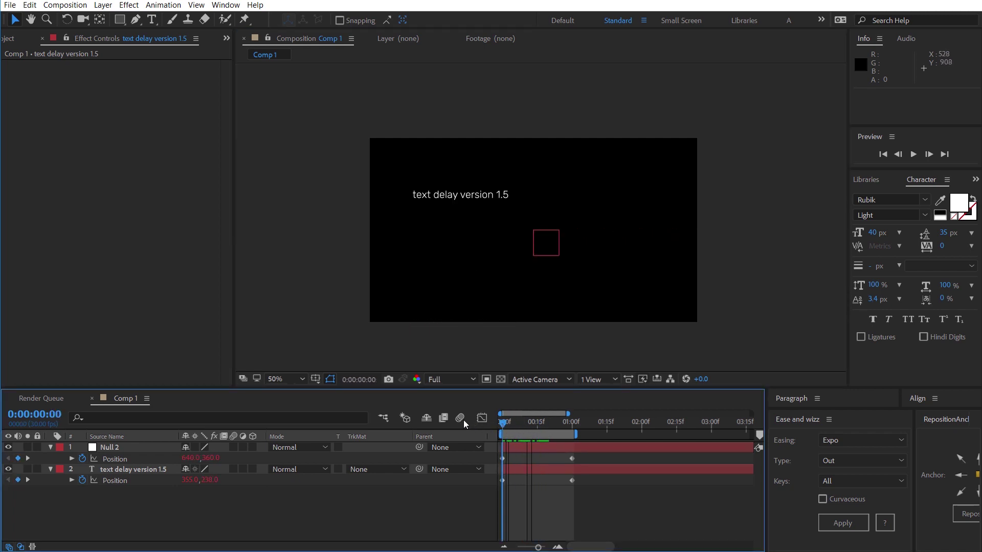
left_click(159, 465)
key("ctrl+space")
type("textde")
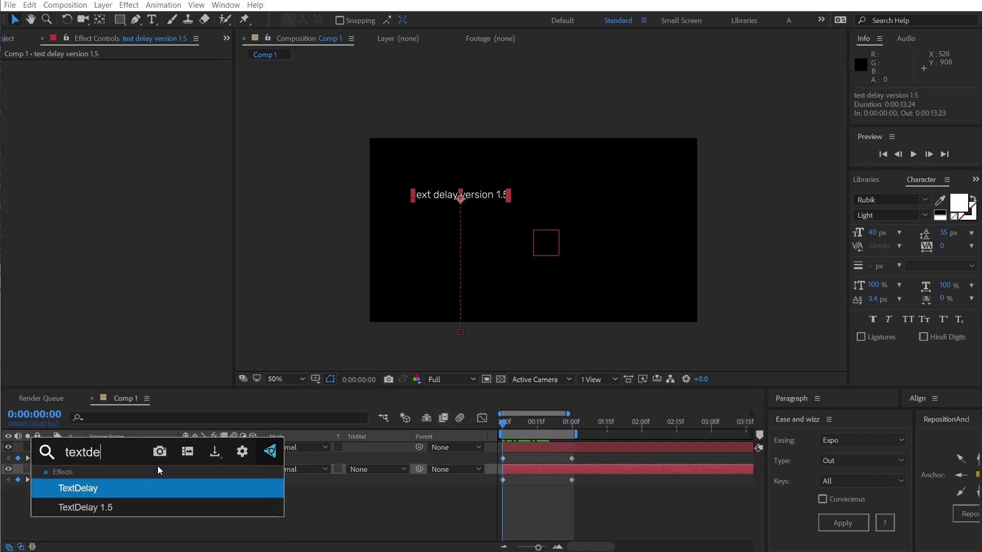
key("Down")
key("Return")
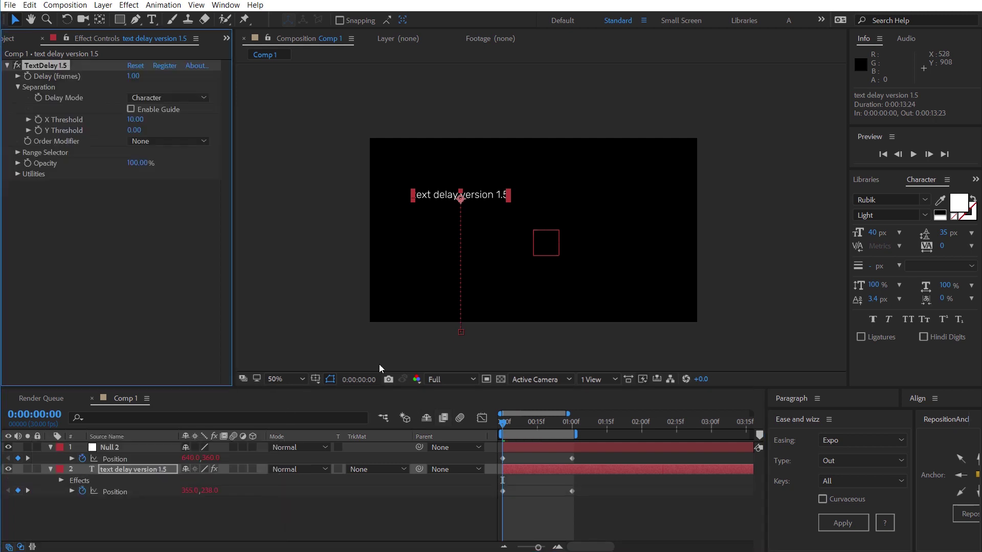
key("space")
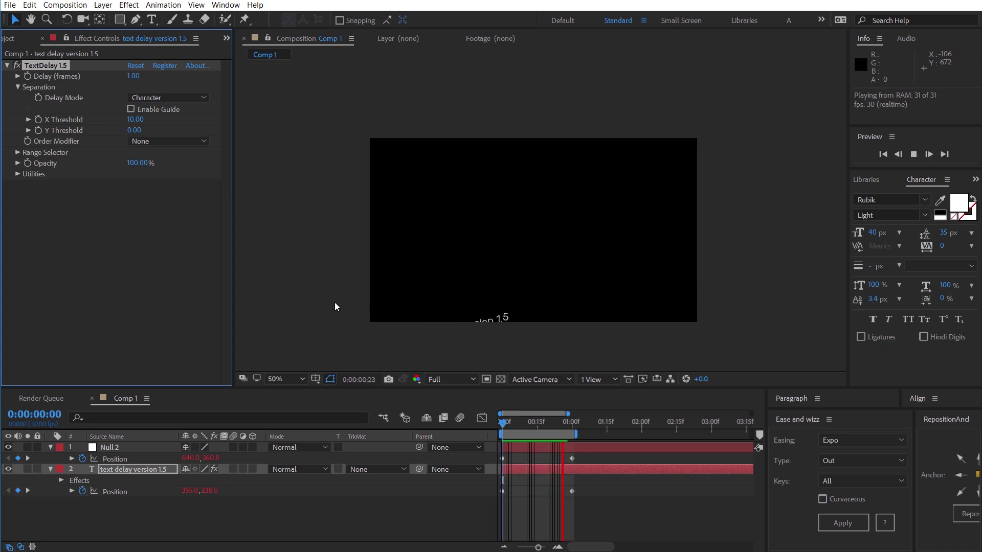
left_click(502, 426)
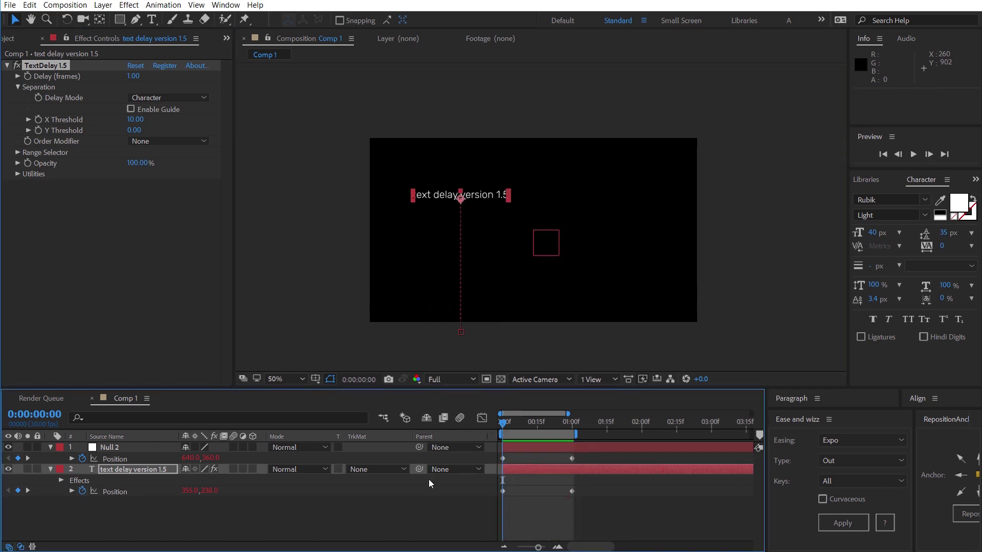
Step: Parent the text layer to the Null 2 layer and preview the combined motion
left_click_drag(421, 471, 156, 449)
left_click(156, 449)
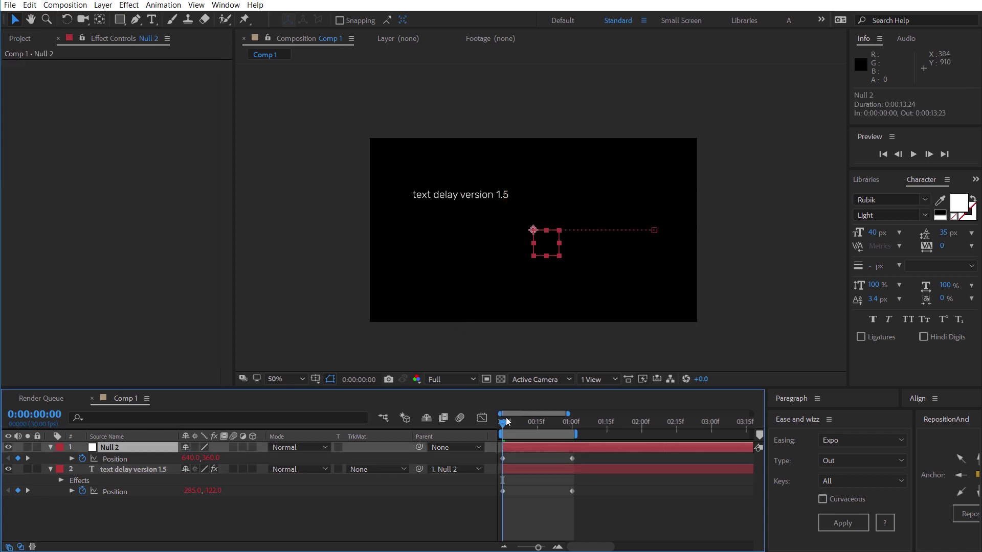
key("space")
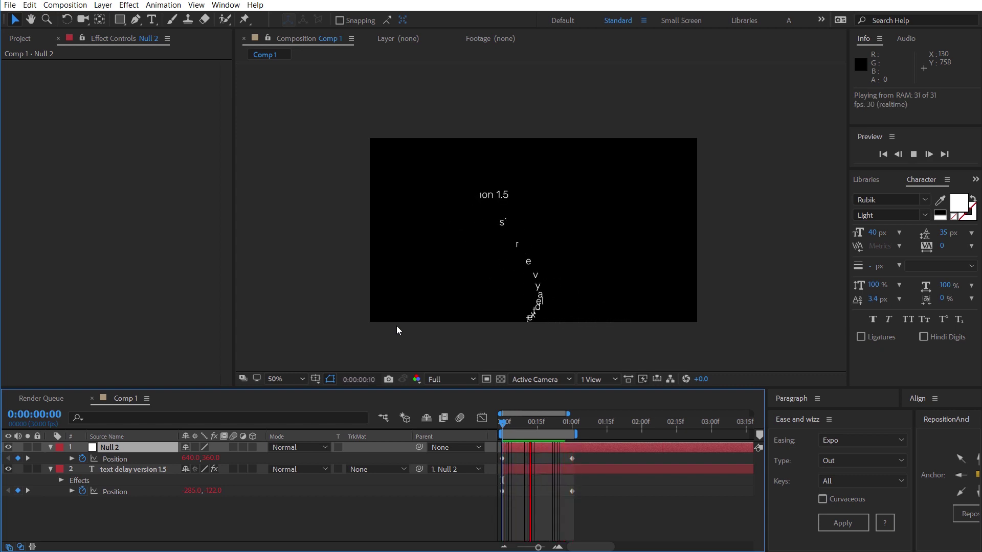
key("space")
Step: Delete the Null 2 layer, leaving the text layer without a parent
left_click(151, 469)
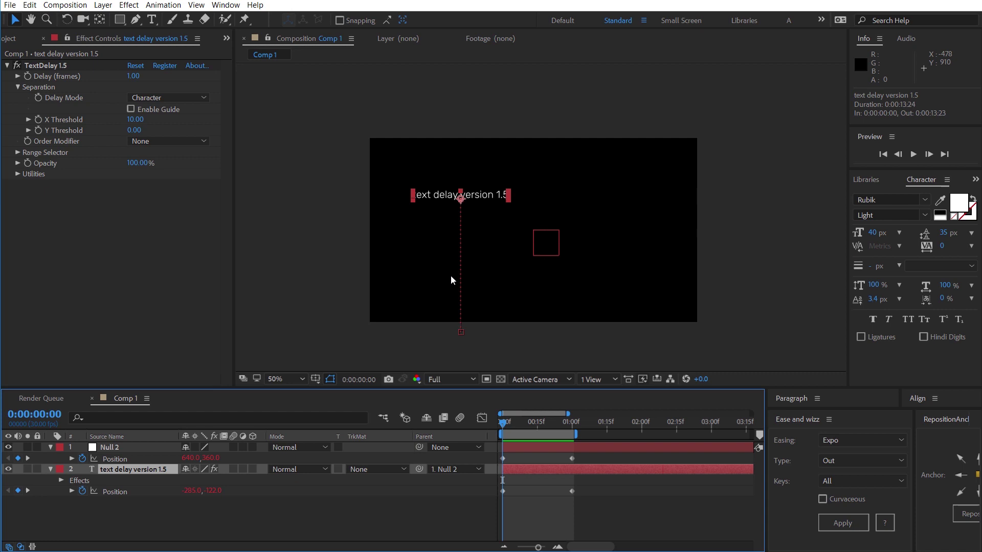
key("slash")
key("h")
left_click_drag(333, 304, 439, 227)
key("v")
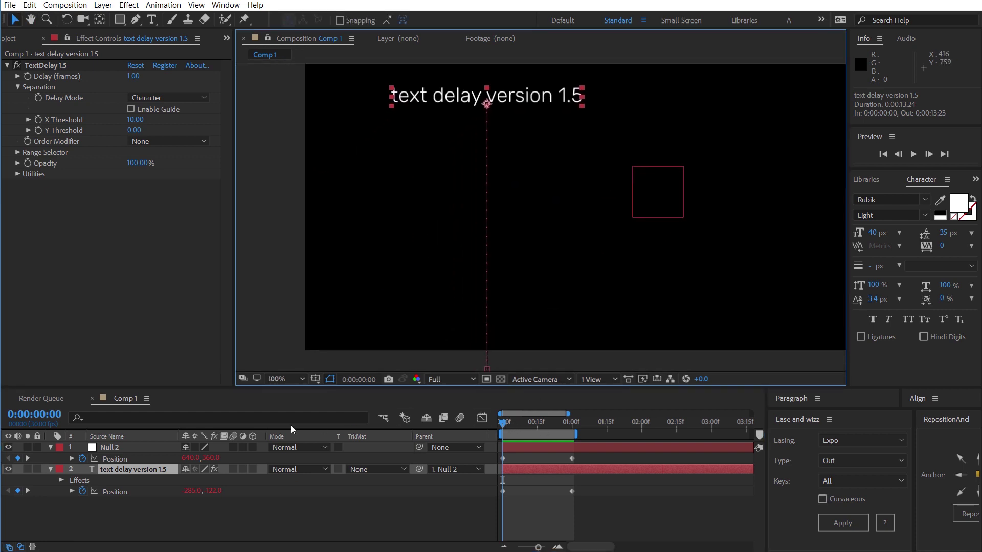
left_click(108, 447)
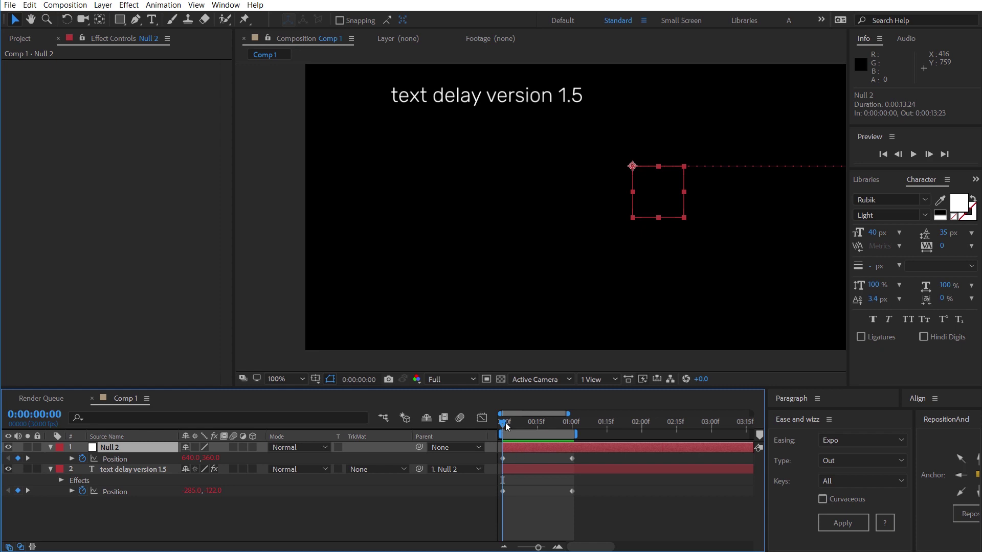
key("Delete")
left_click_drag(506, 423, 503, 451)
Step: Disable TextDelay 1.5 on the text layer and apply the original TextDelay effect for comparison
left_click(18, 70)
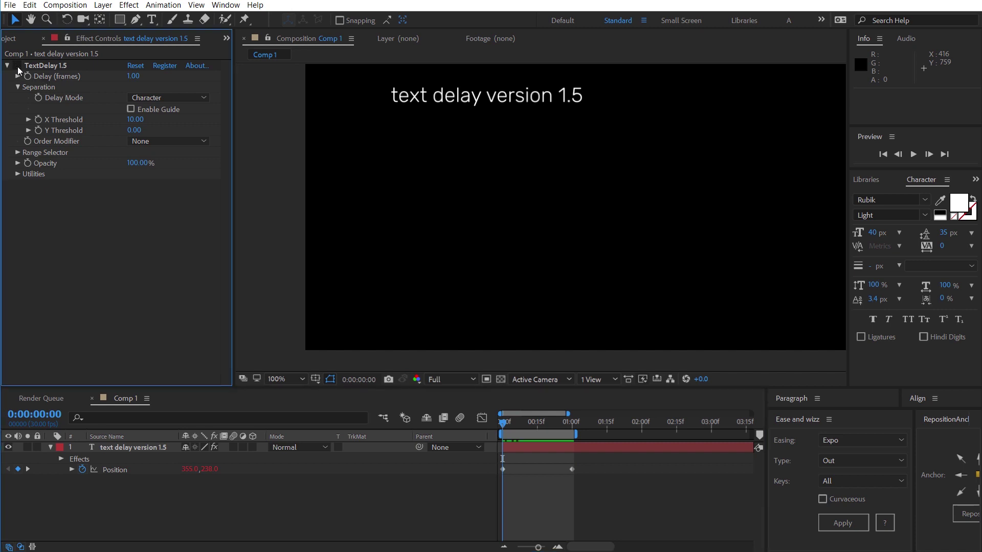
left_click(119, 452)
key("ctrl+space")
type("text")
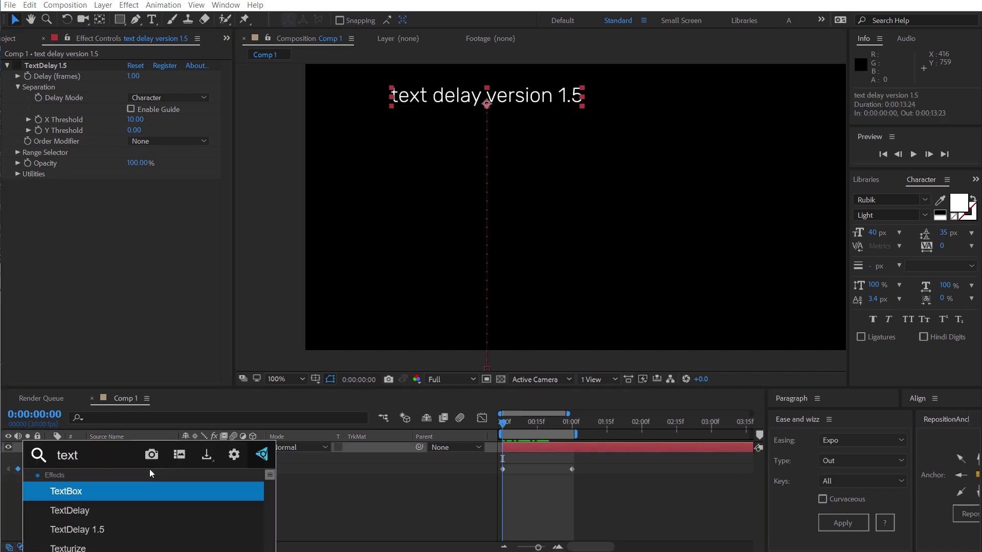
key("Down")
key("Return")
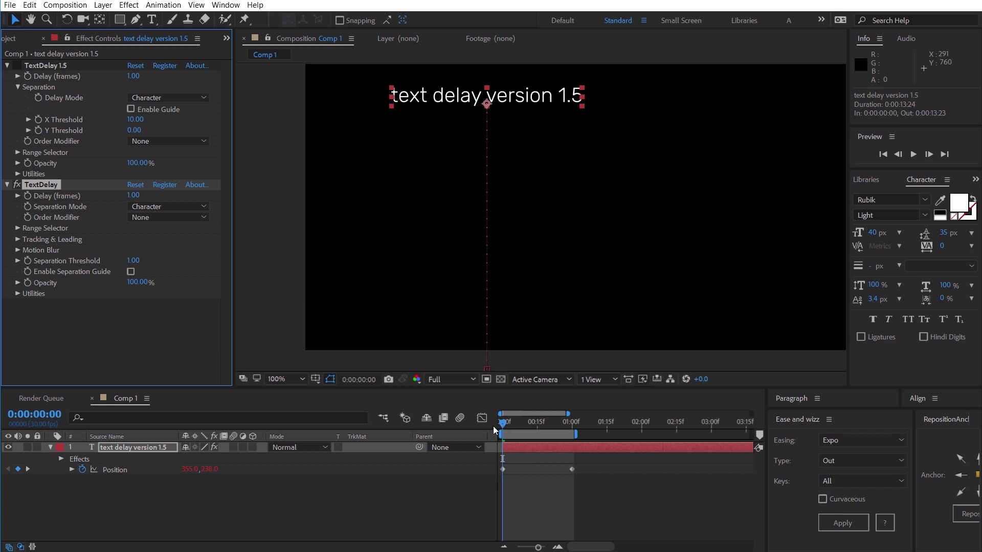
Step: Examine how the original TextDelay effect renders the separated characters from frame 12 to frame 14
left_click_drag(503, 424, 530, 431)
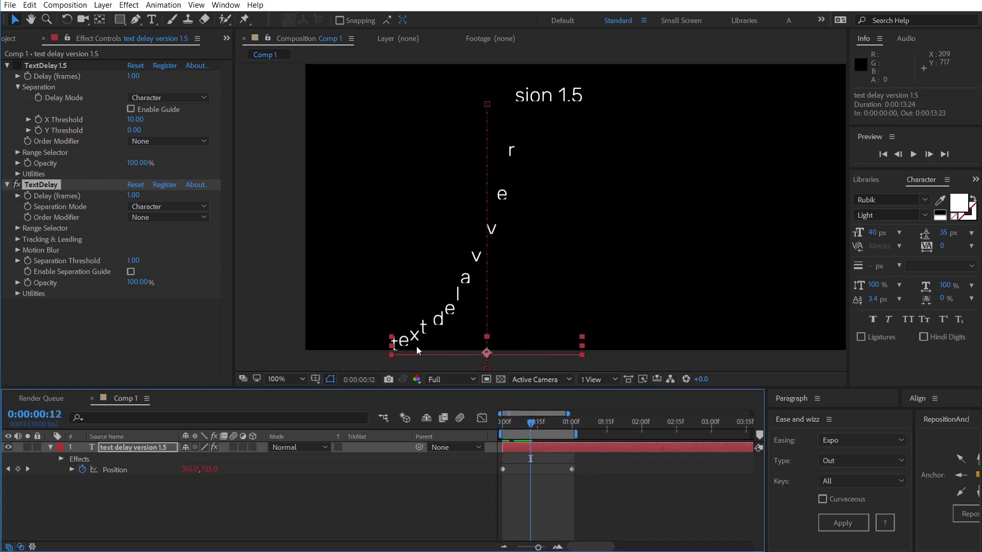
key("Page_Down")
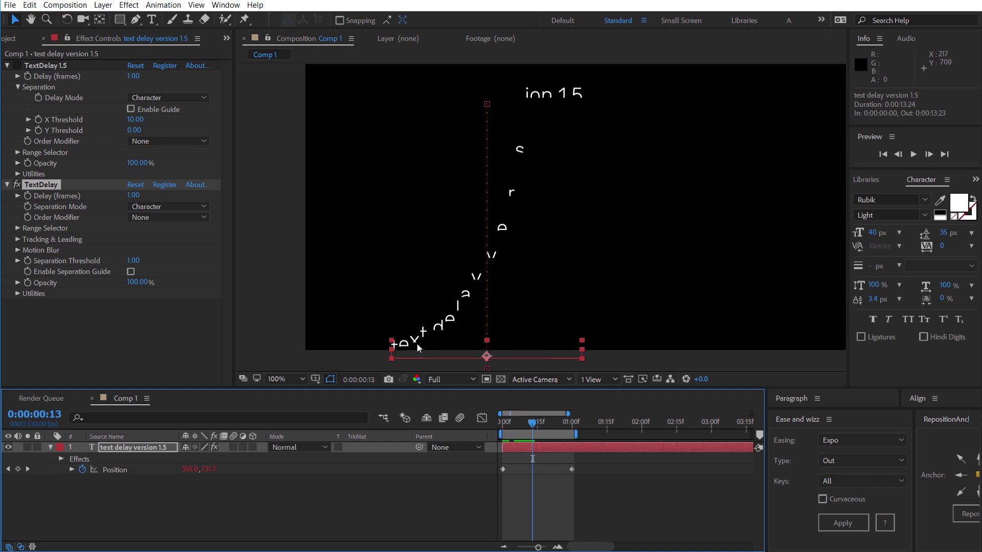
key("Page_Down")
Step: Remove the original TextDelay effect, re-enable TextDelay 1.5 and step through its frames for comparison
key("Delete")
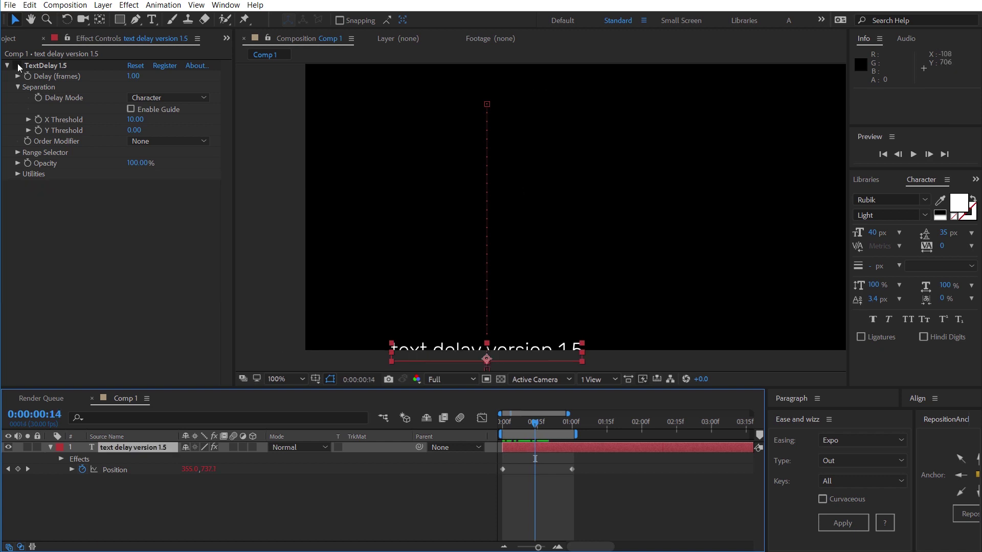
left_click(17, 66)
key("Page_Down")
key("Page_Down")
key("Page_Down")
key("Page_Down")
key("Page_Down")
key("Page_Down")
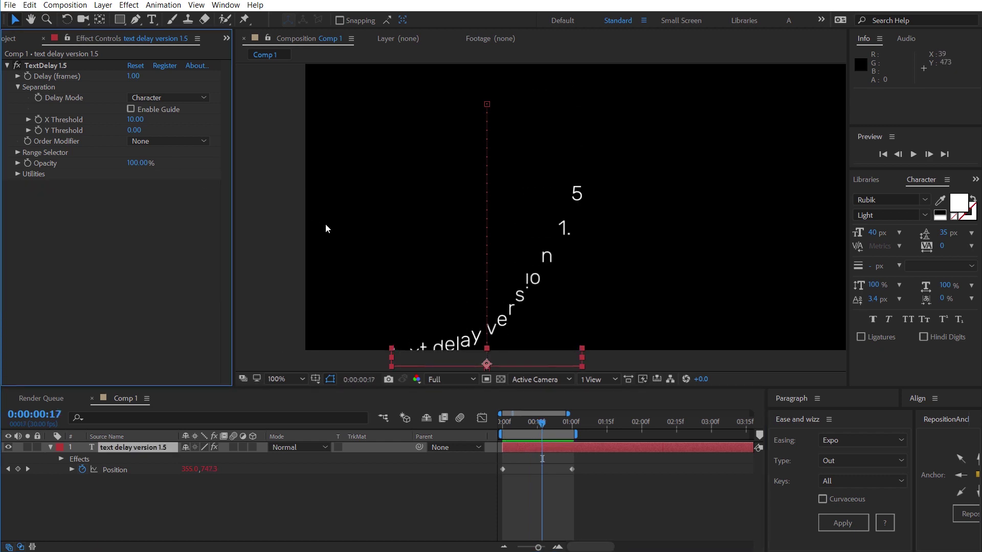
left_click_drag(537, 421, 503, 422)
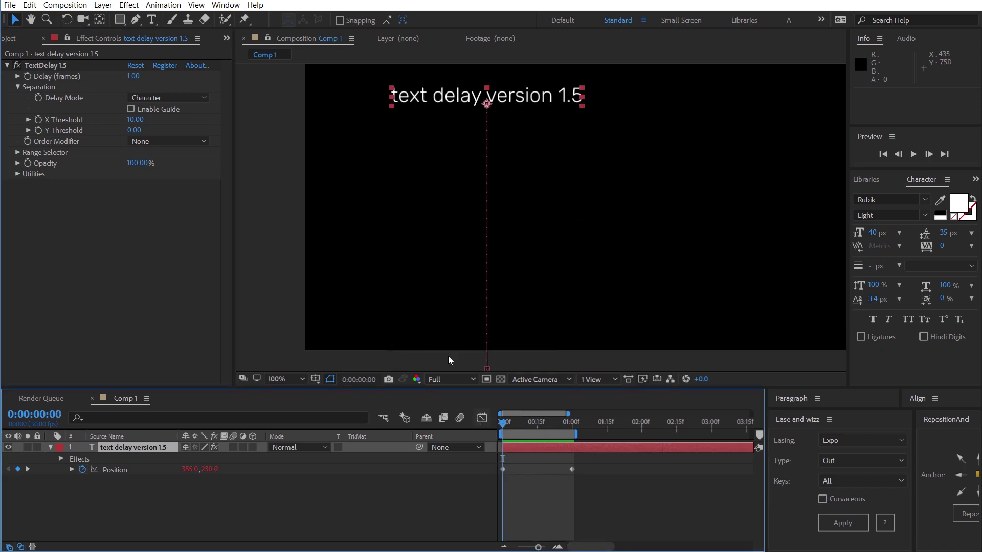
Step: Move to frame 9 and enable motion blur for both the text layer and the composition
key("h")
left_click_drag(383, 195, 379, 222)
key("v")
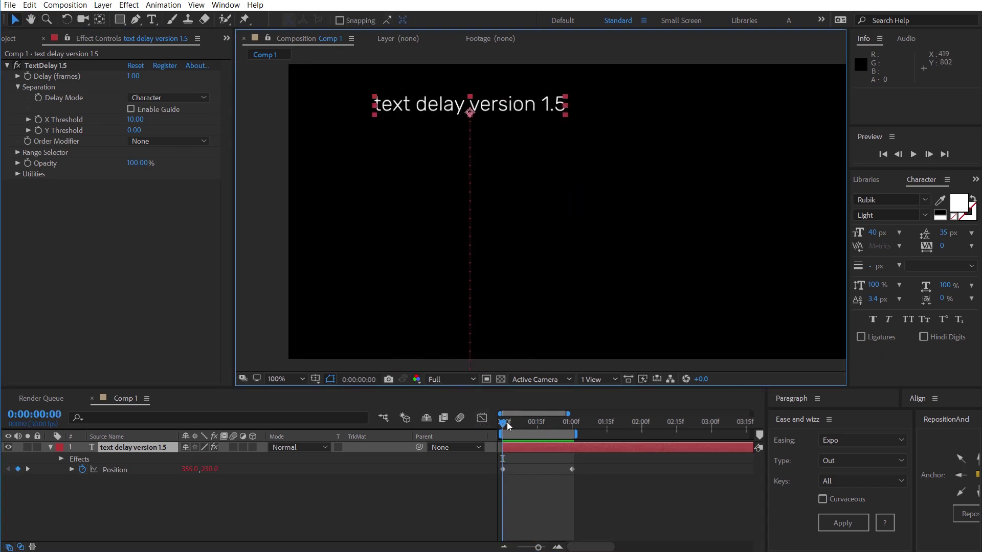
left_click_drag(508, 422, 523, 424)
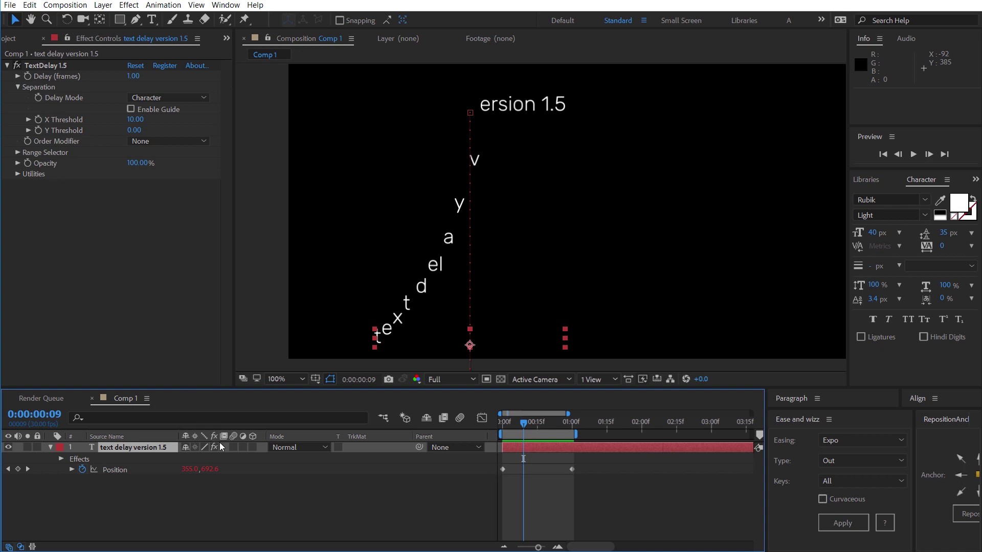
left_click(234, 447)
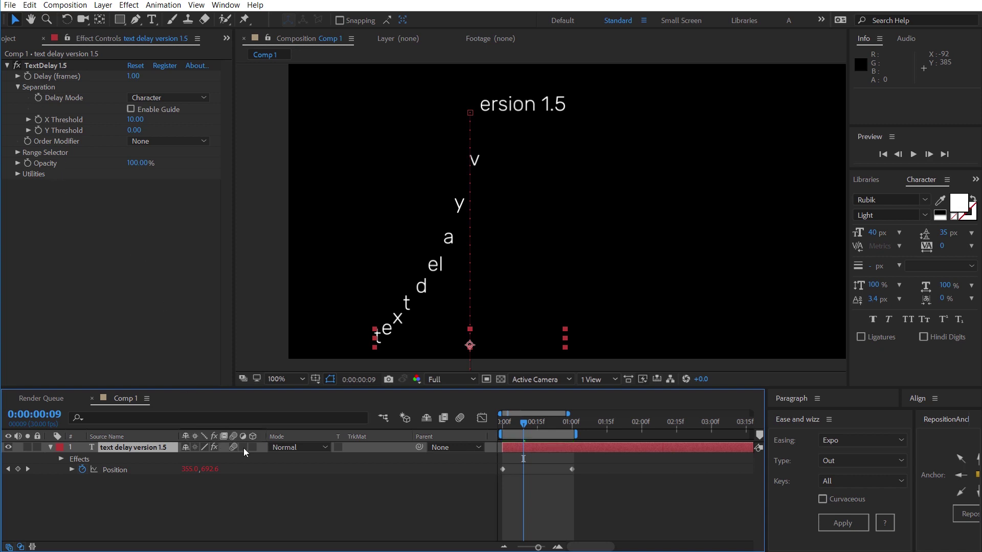
left_click(461, 421)
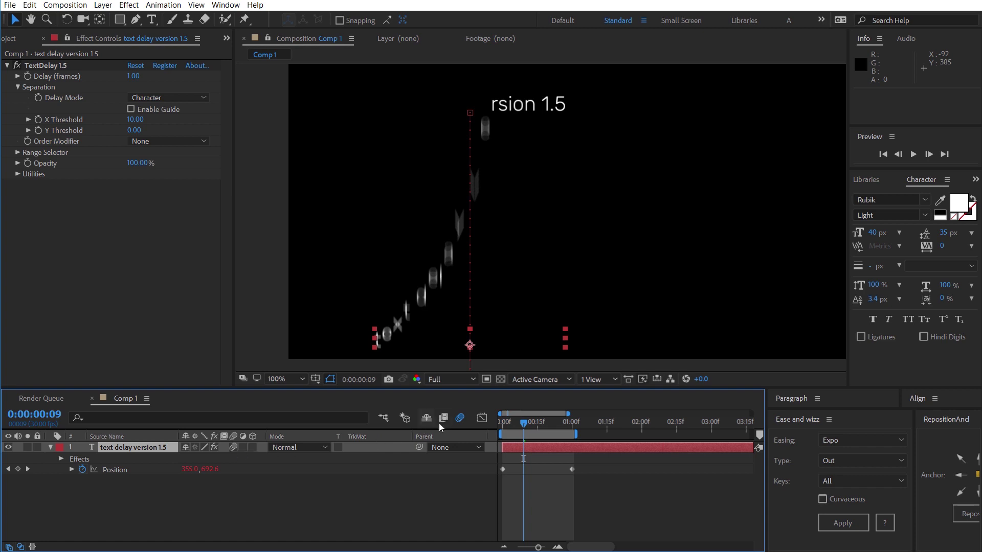
Step: Try a motion blur shutter angle of 360° in the composition settings
key("ctrl+k")
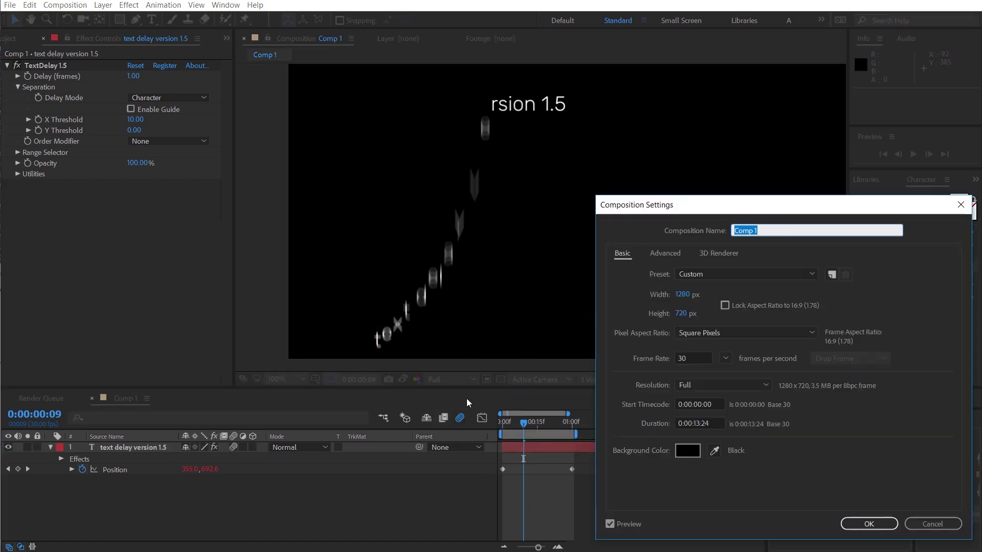
left_click(663, 254)
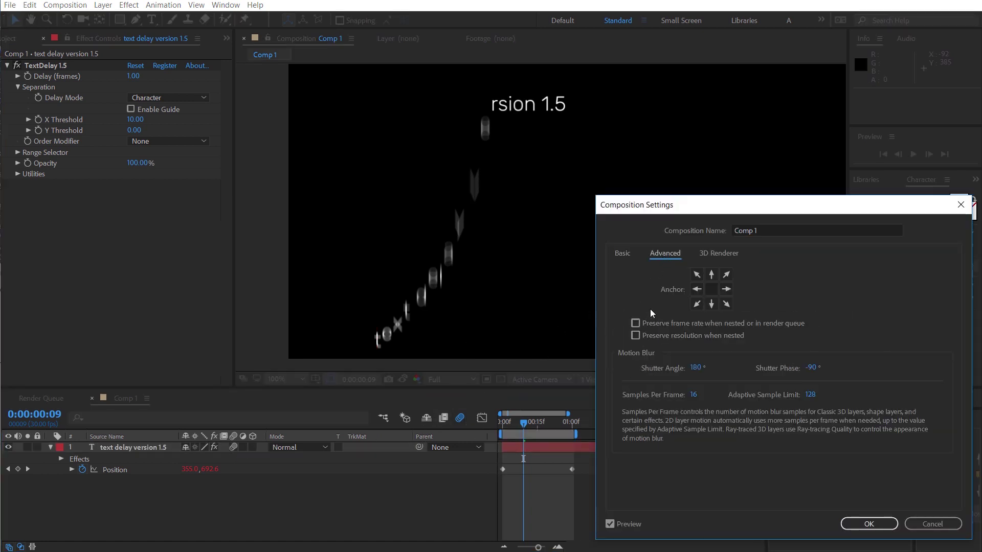
left_click(698, 368)
type("360")
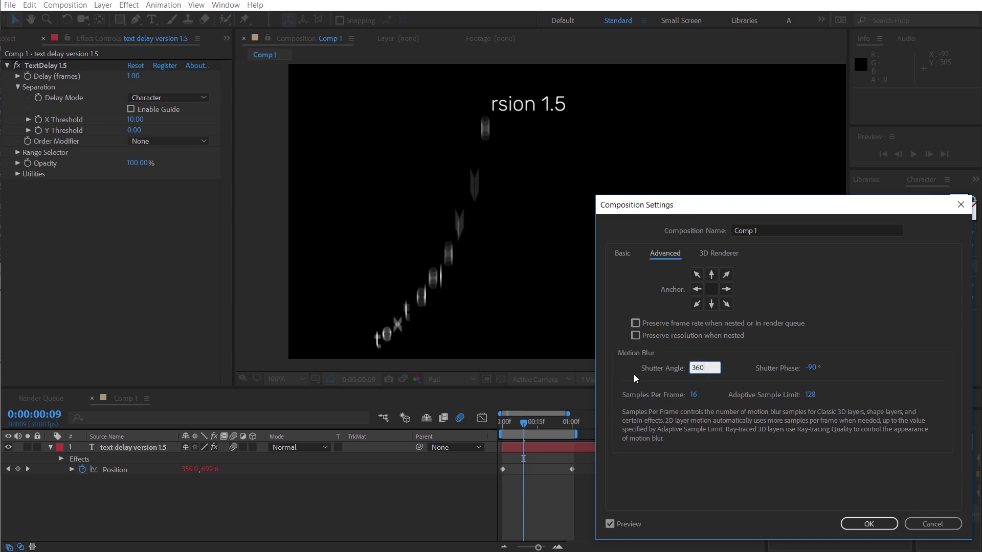
left_click(633, 374)
Step: Try a shutter angle of 180° with a shutter phase of 90°, and discard the composition settings changes
left_click(695, 368)
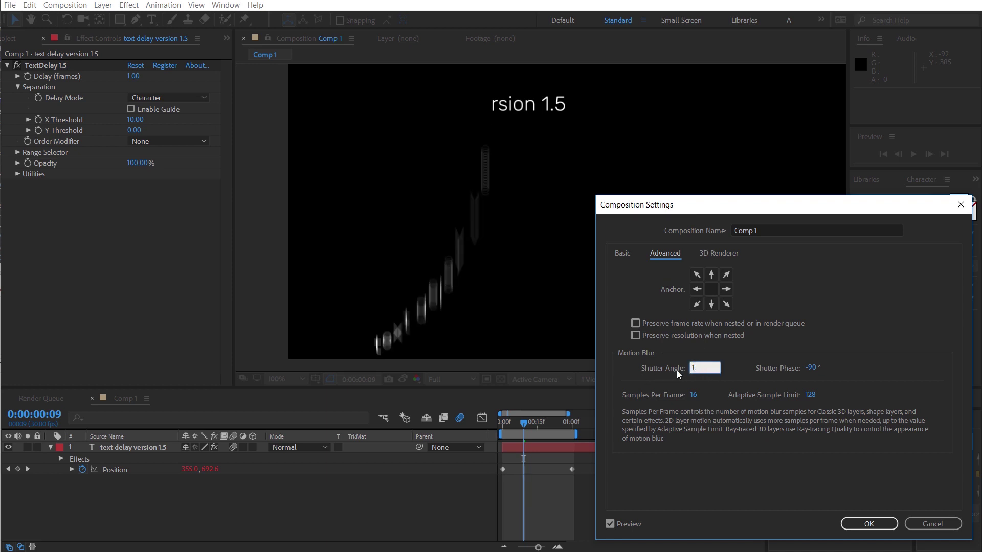
type("180")
key("Tab")
type("90")
left_click(753, 374)
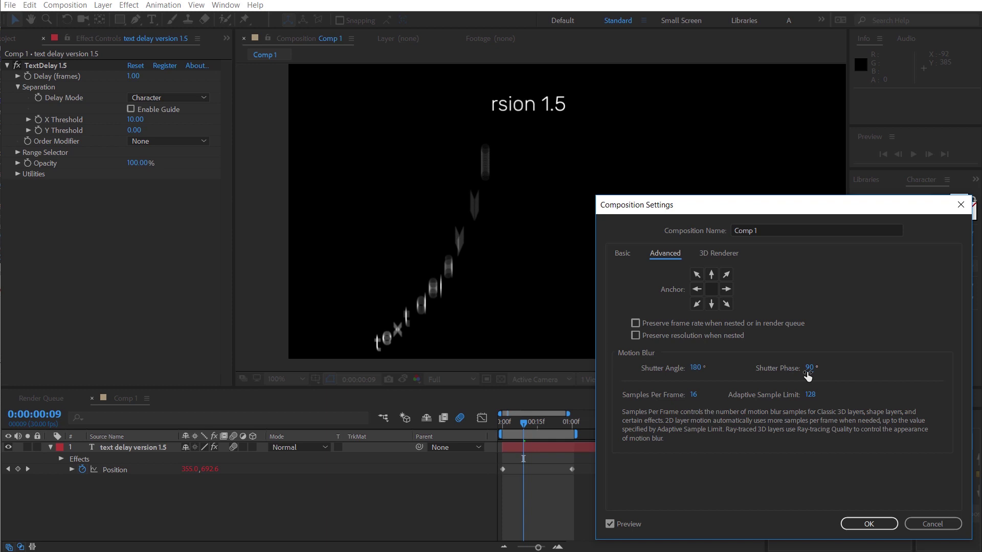
left_click(917, 519)
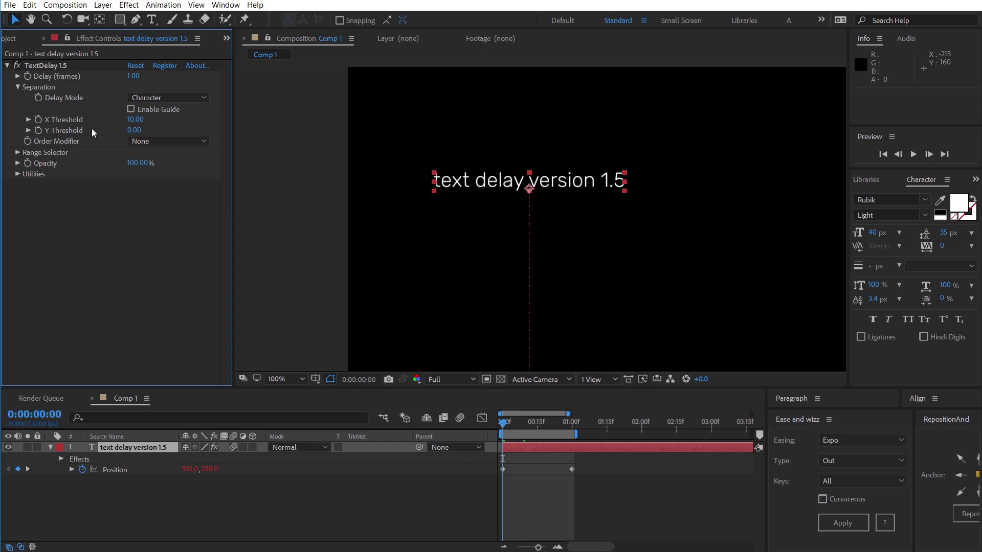
Step: Enable the separation guide in TextDelay 1.5 and set the X Threshold to 5
left_click(132, 109)
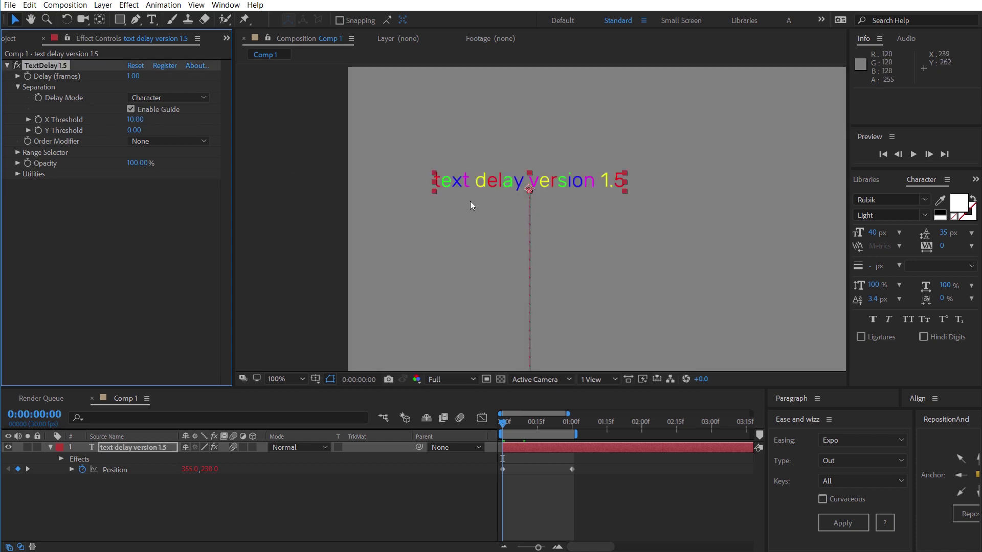
scroll(422, 179, "up", 1)
left_click_drag(452, 215, 464, 327)
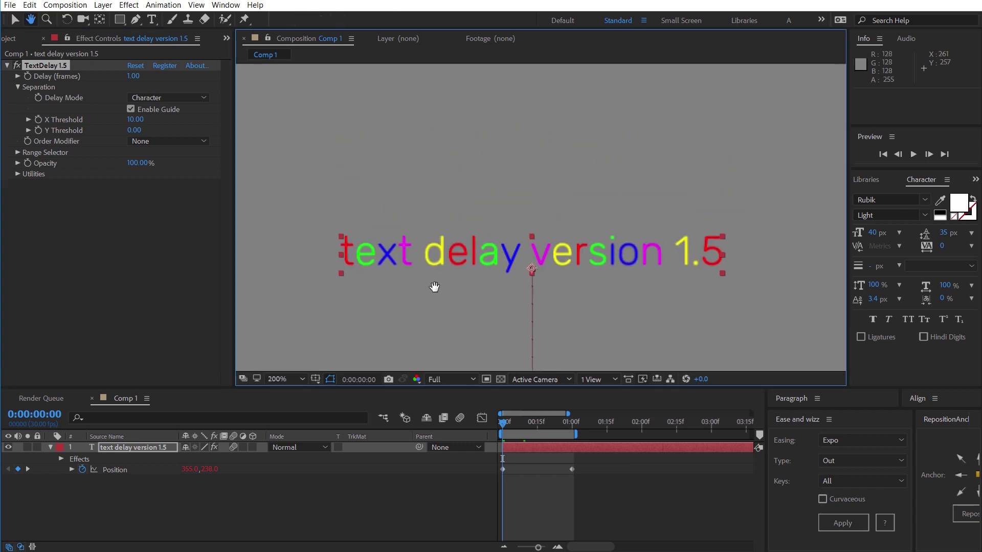
key("v")
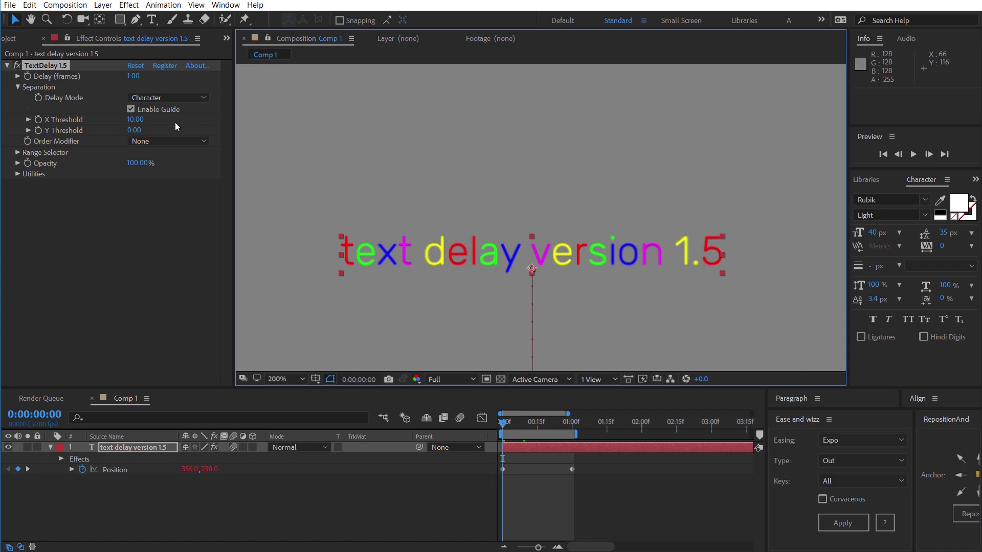
left_click(136, 120)
type("5")
key("Return")
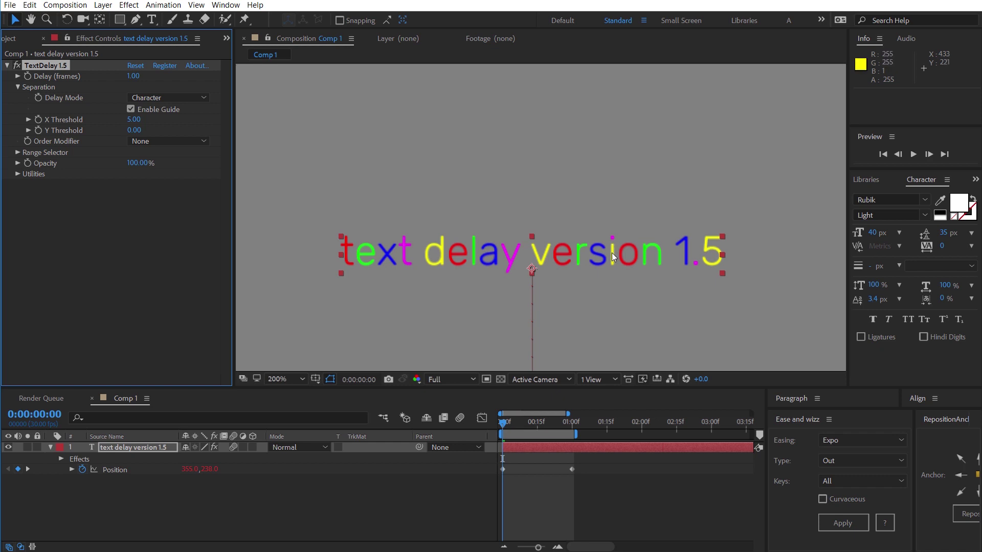
Step: Try a Y Threshold of 10 for the character separation, and set it back to 0
left_click(134, 130)
type("10")
key("Return")
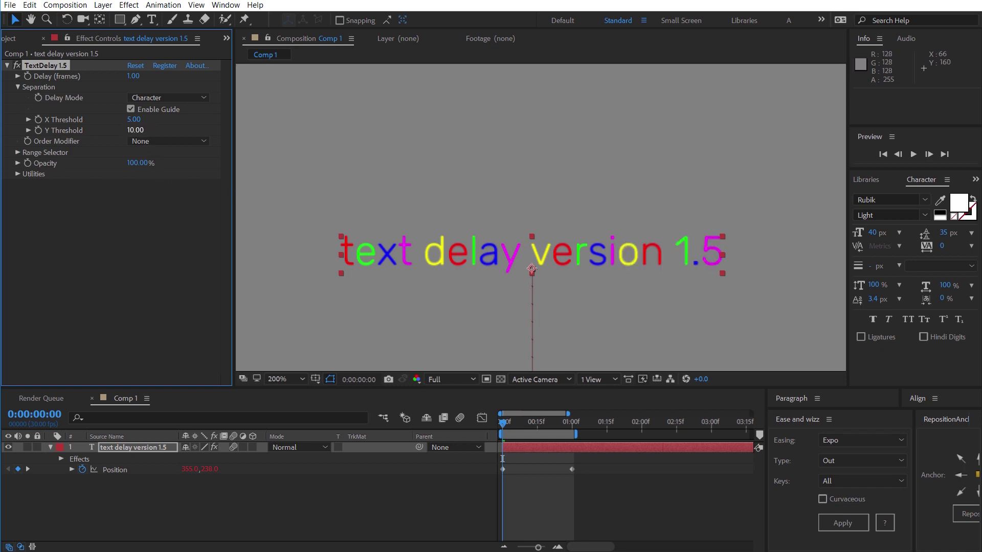
left_click(134, 130)
type("0")
key("Return")
Step: Add a % sign at the end of the text so it reads "text delay version 1.5%"
mouse_move(514, 428)
left_mouse_down()
mouse_move(537, 428)
mouse_move(503, 429)
left_mouse_up()
left_click(720, 258)
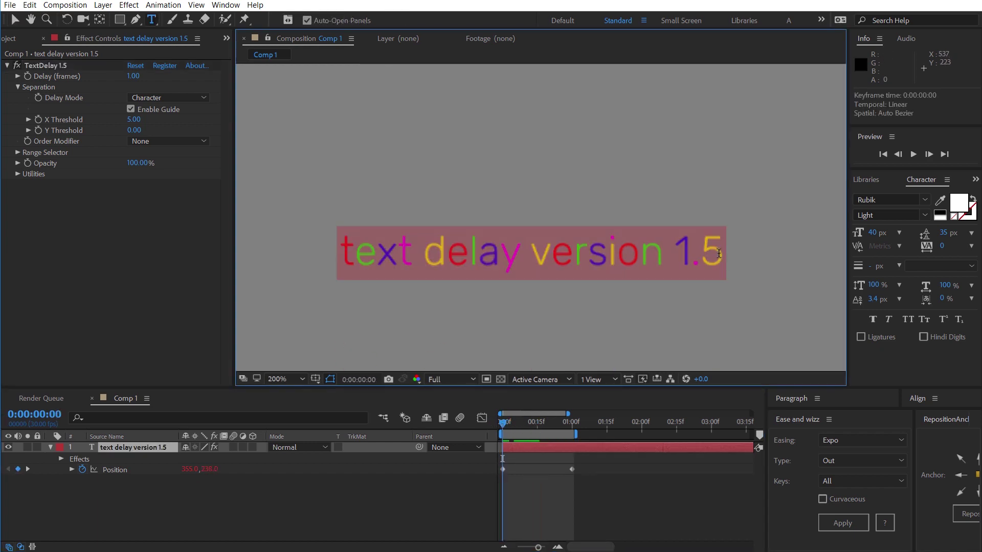
left_click(731, 260)
type("%")
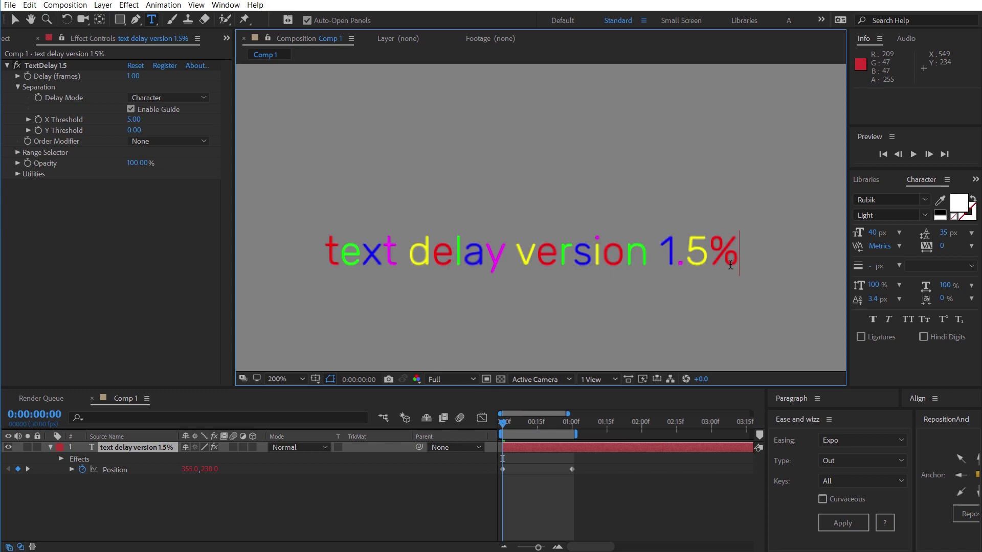
left_click(105, 450)
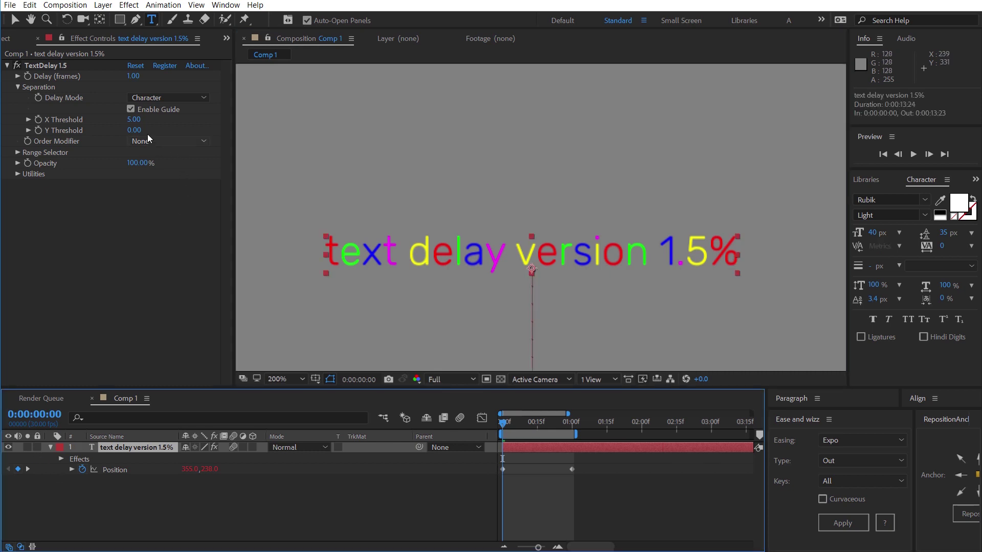
Step: Try an X Threshold of 0 for the character separation, and undo the change
left_click(134, 120)
type("0")
key("Return")
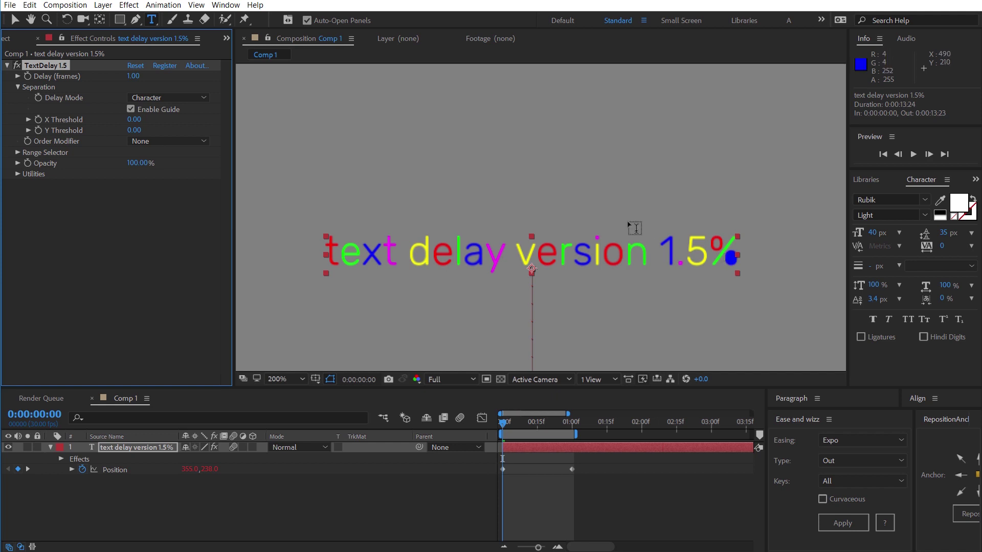
key("v")
key("ctrl+z")
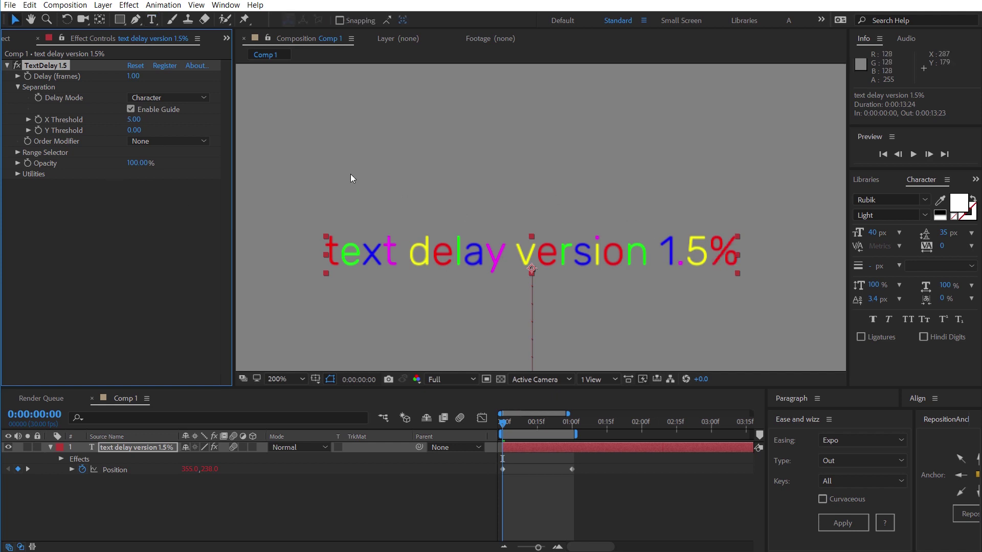
Step: Set the Y Threshold to 10 and add a second line reading "additional text" to the text layer
left_click(134, 130)
type("10")
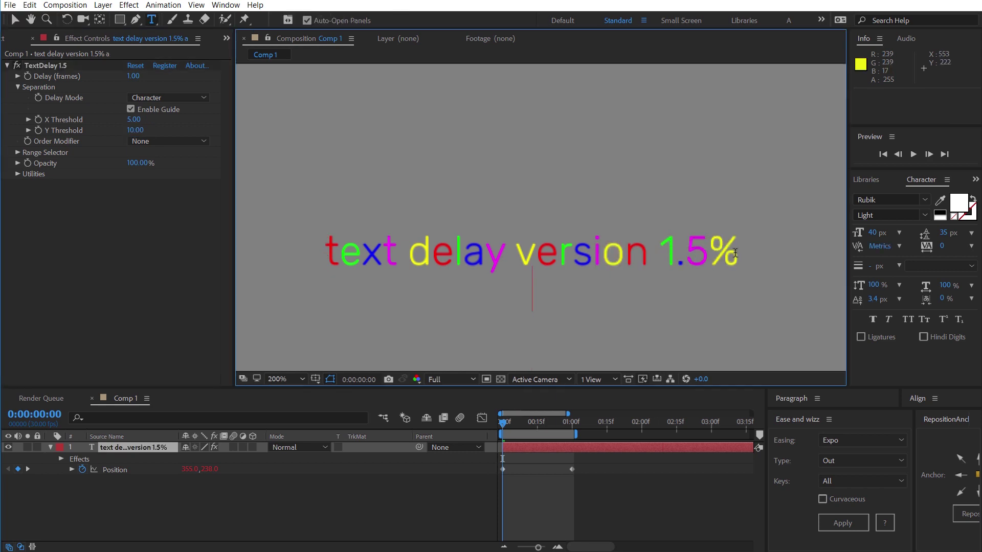
type("additional text")
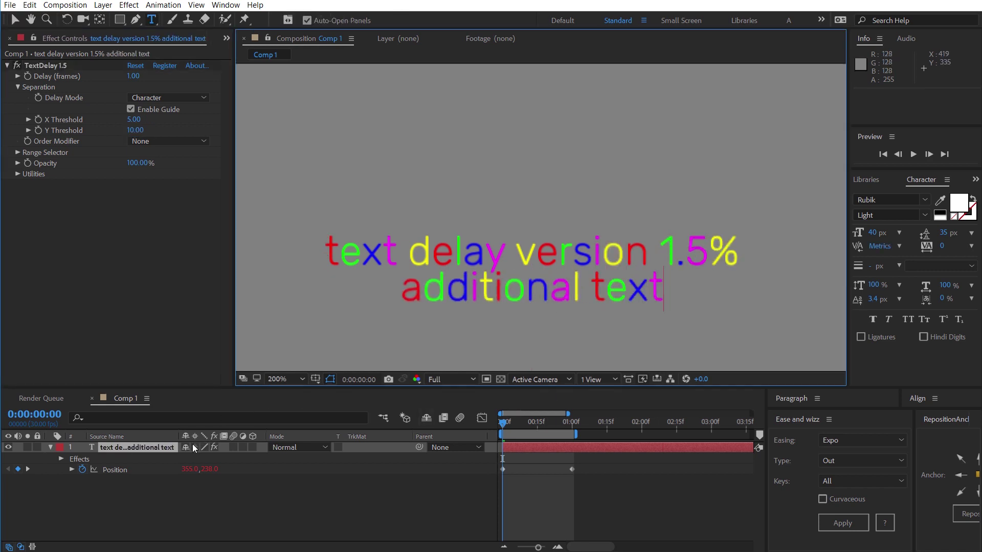
left_click(173, 447)
key("v")
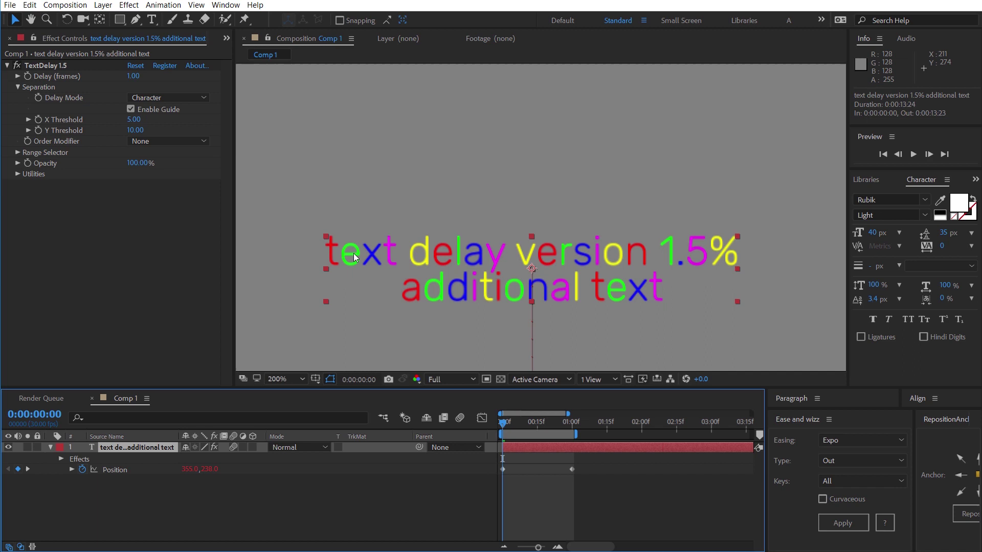
Step: Switch the Delay Mode to Word and raise the X Threshold to 6.50
left_click(195, 97)
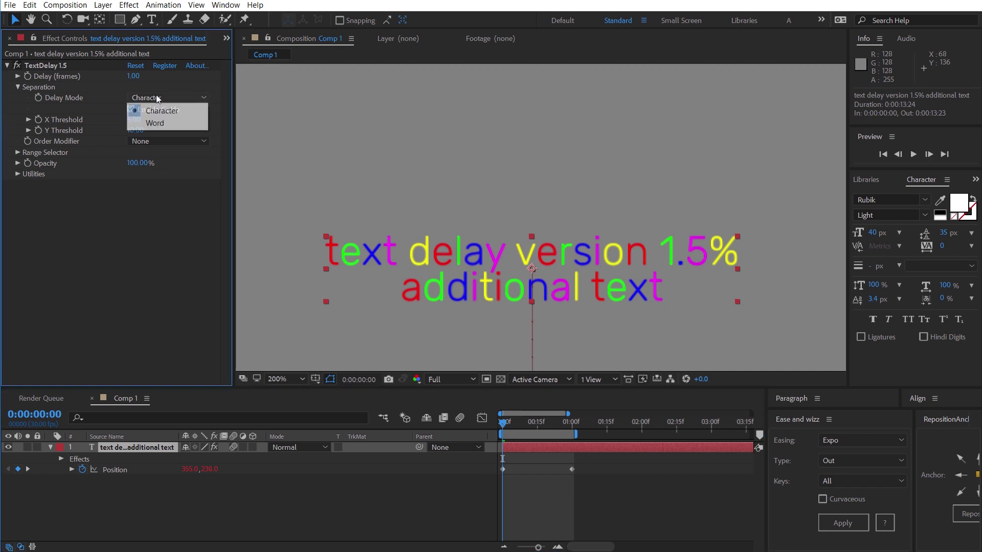
left_click(150, 123)
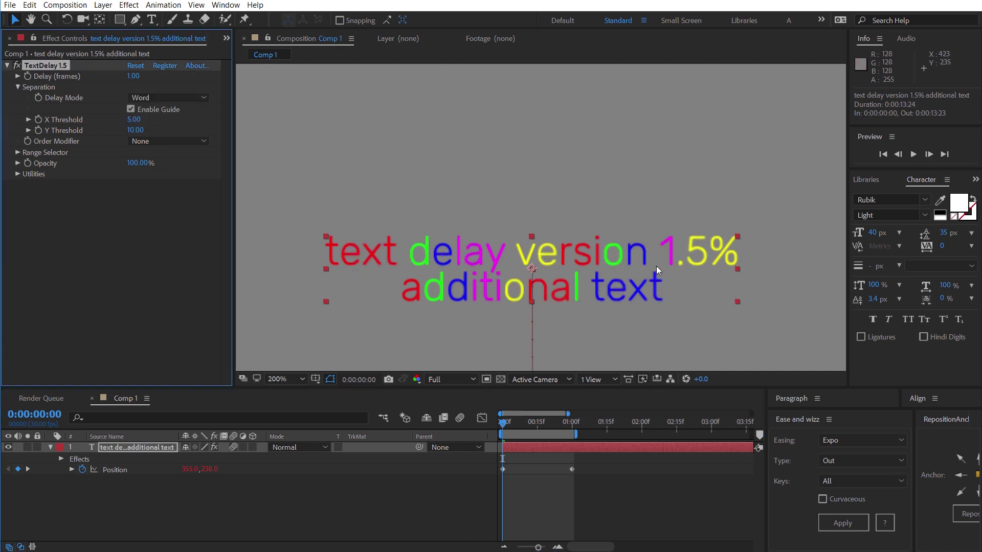
left_click_drag(139, 125, 147, 121)
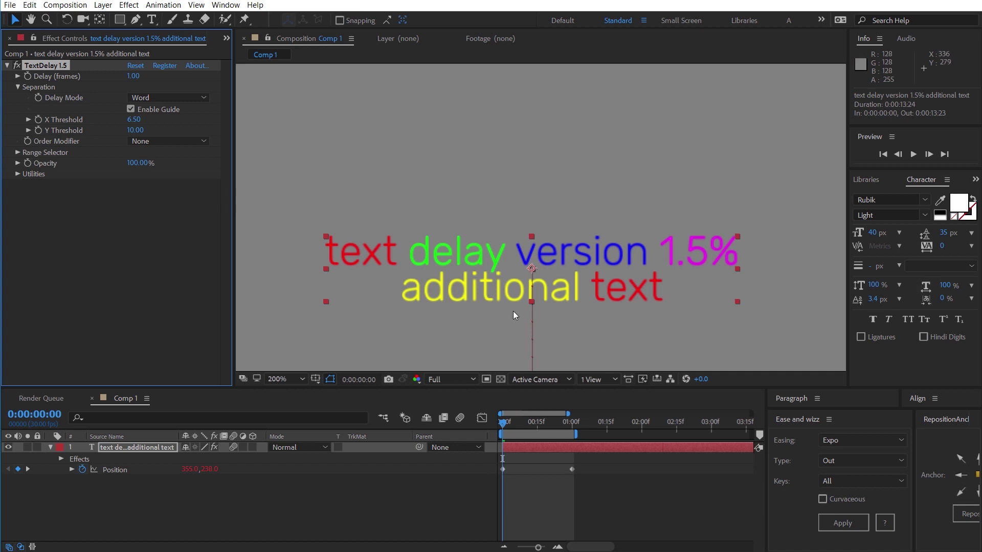
Step: Step through the first frames forward and back to examine the word-by-word delay
scroll(517, 305, "down", 1)
key("Page_Down")
key("Page_Down")
key("Page_Down")
key("Page_Down")
key("Page_Down")
key("Page_Down")
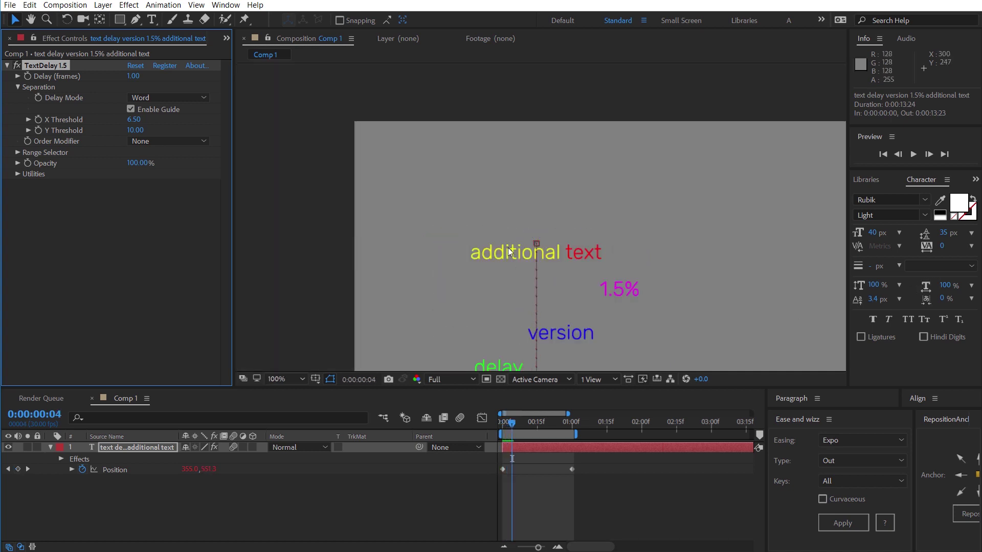
key("Page_Up")
key("Page_Up")
key("Page_Up")
key("Page_Up")
key("Page_Up")
key("Page_Up")
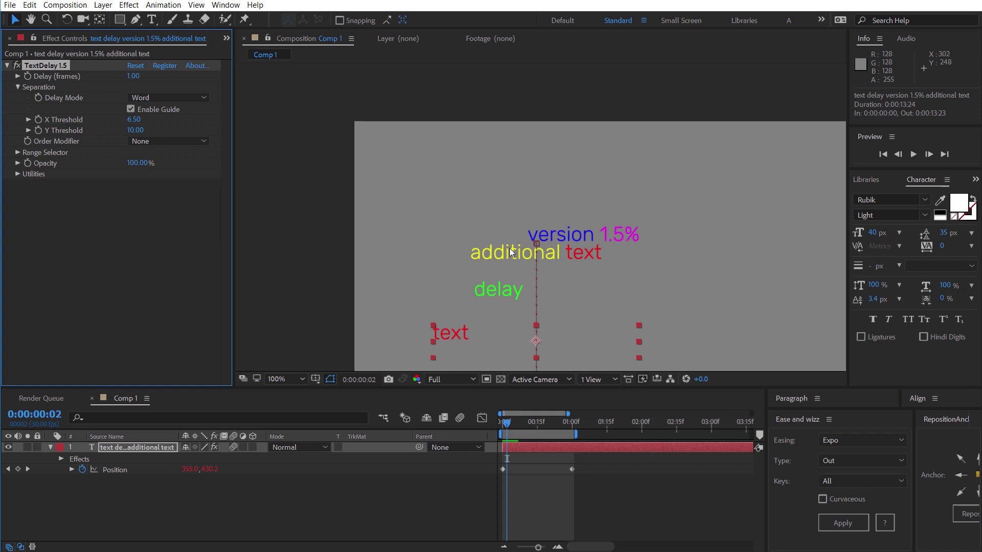
Step: Try the Reverse order modifier and step through the first frames to check the word order
left_click(154, 142)
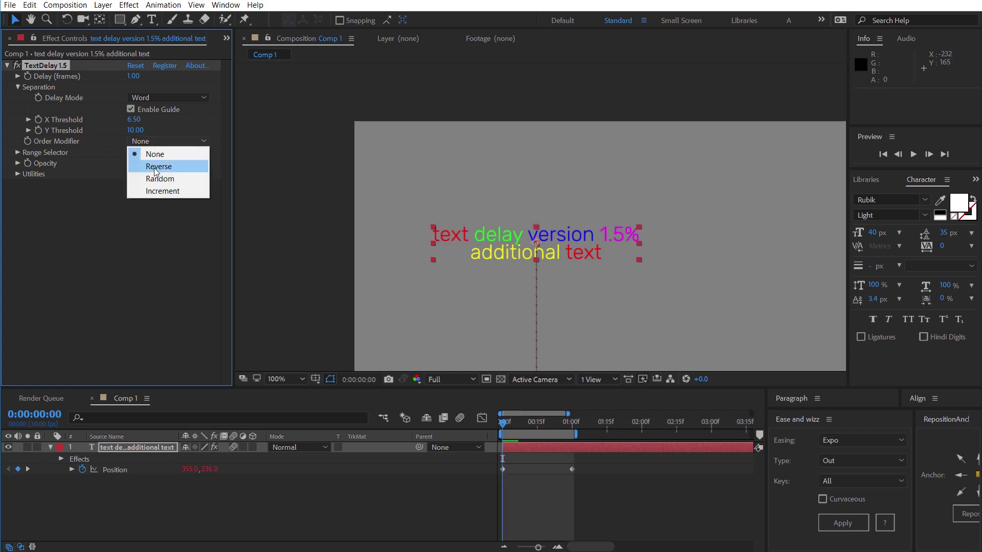
left_click(156, 166)
key("Page_Down")
key("Page_Down")
key("Page_Down")
key("Page_Down")
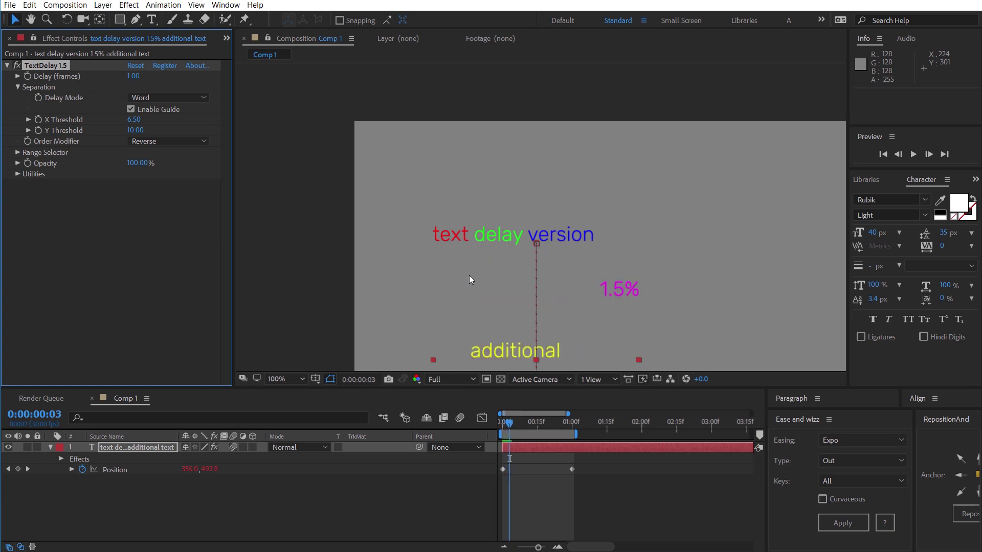
key("Page_Up")
key("Page_Up")
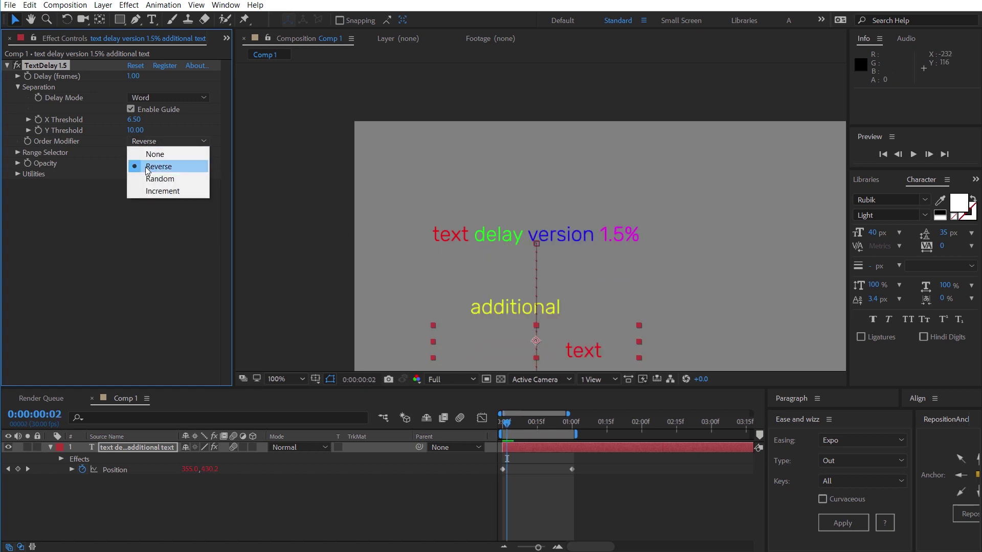
Step: Set the Order Modifier to Random and change the Random Seed to 3100 in TextDelay's utilities
left_click(154, 178)
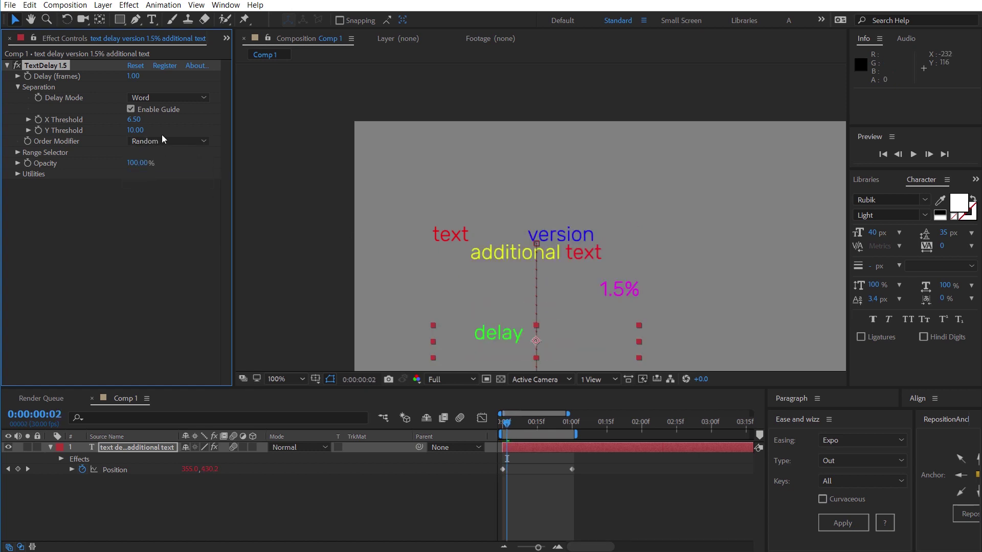
left_click(17, 174)
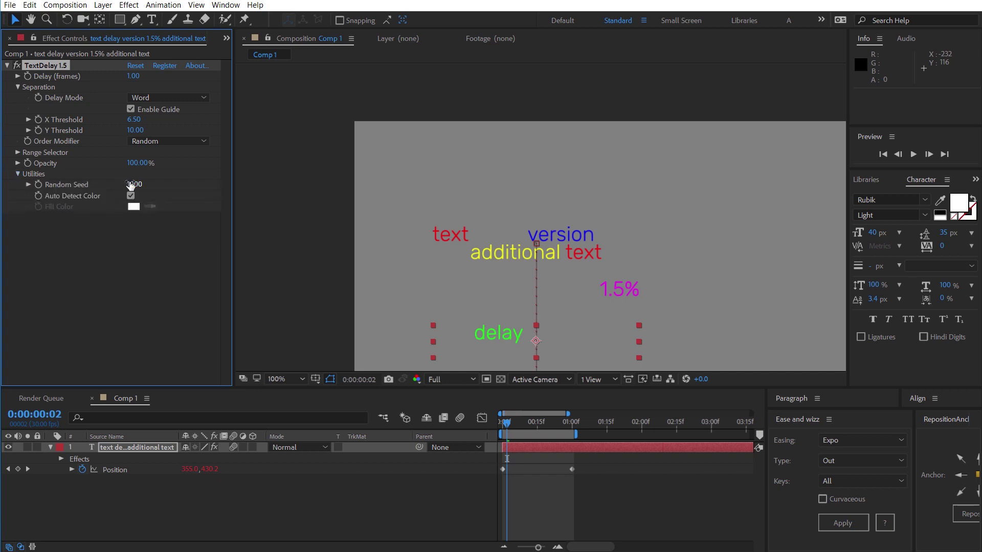
mouse_move(128, 185)
left_mouse_down()
mouse_move(102, 185)
mouse_move(139, 185)
left_mouse_up()
Step: Enable the range guide in place of the separation guide and limit the range to a start of 35% and an end of 74%
left_click(18, 153)
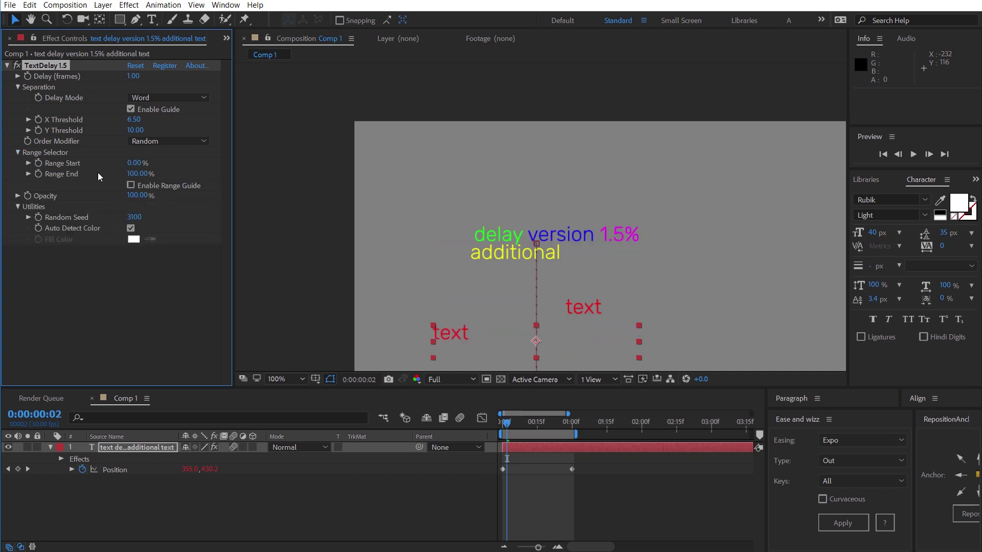
left_click(132, 184)
left_click(132, 109)
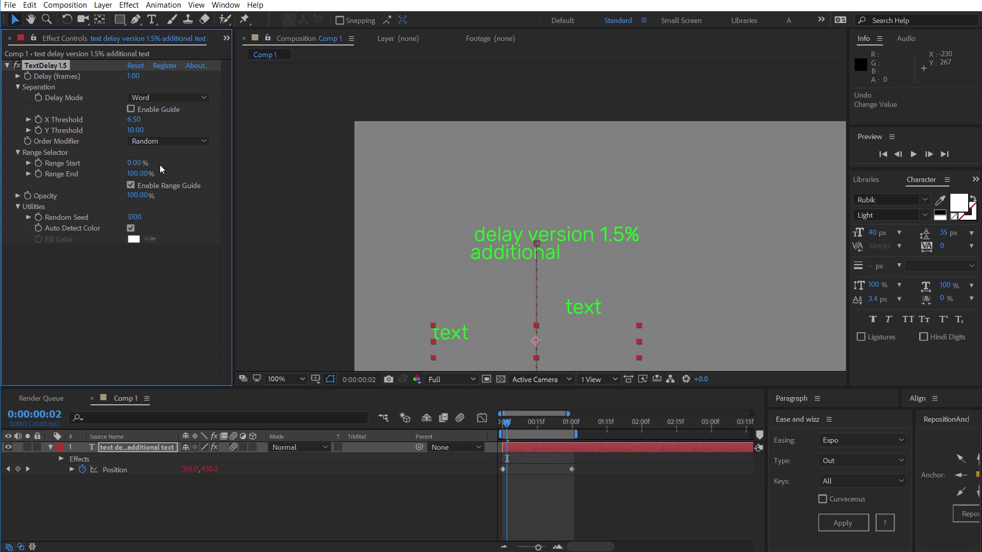
mouse_move(135, 163)
left_mouse_down()
mouse_move(169, 174)
mouse_move(125, 170)
left_mouse_up()
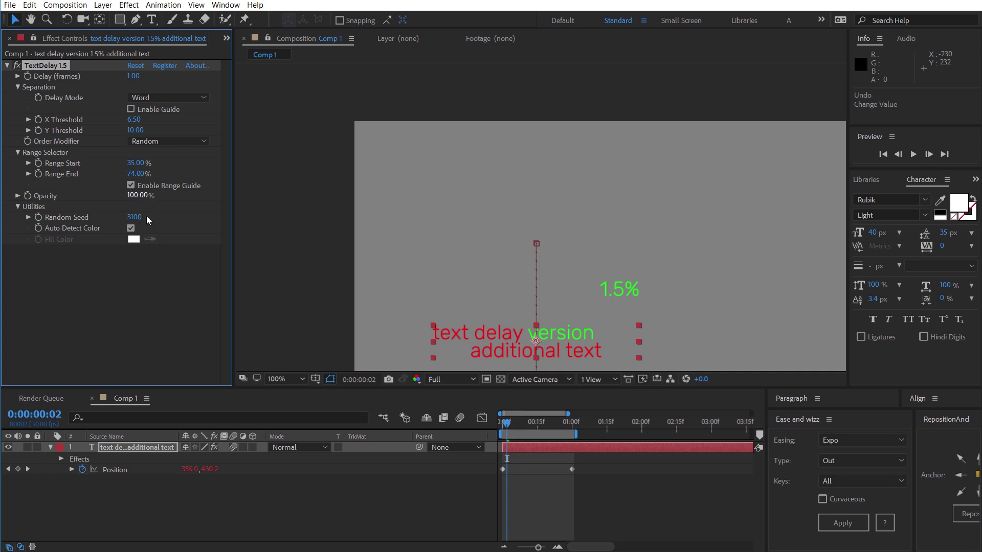
Step: Try changing the text layer's own Opacity
key("t")
left_click_drag(187, 460, 235, 467)
Step: Turn off the range guide and keyframe TextDelay's Opacity to 0% at 1 second
left_click(130, 186)
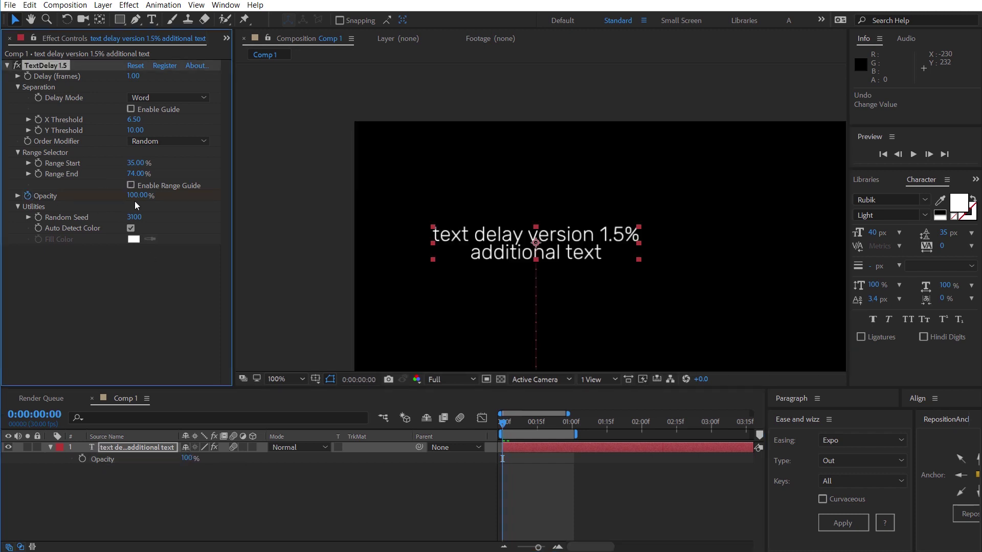
key("k")
left_click(137, 196)
type("0")
key("Return")
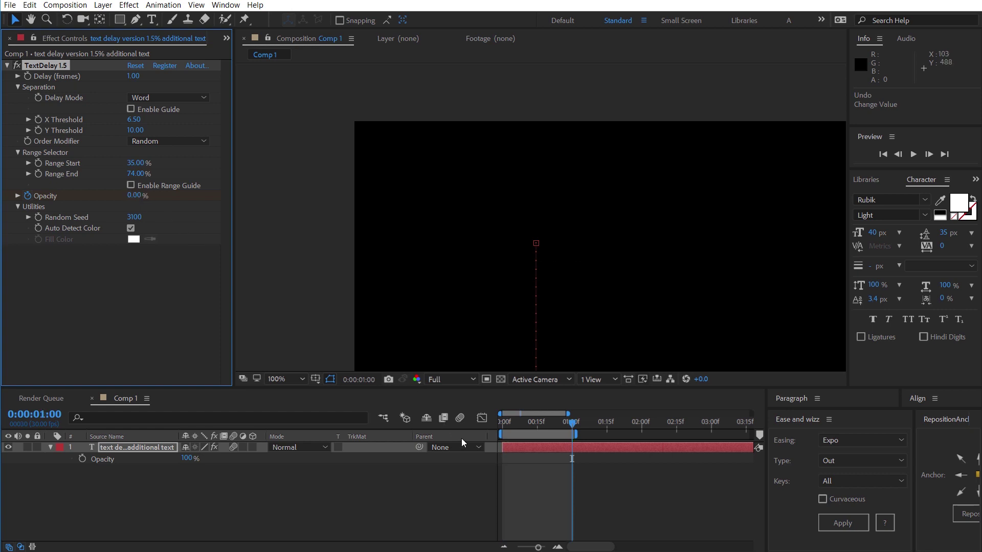
Step: Apply Ease and wizz Expo Out easing to the effect's Opacity keyframes and preview the fade
key("u")
left_click(837, 522)
left_click(515, 414)
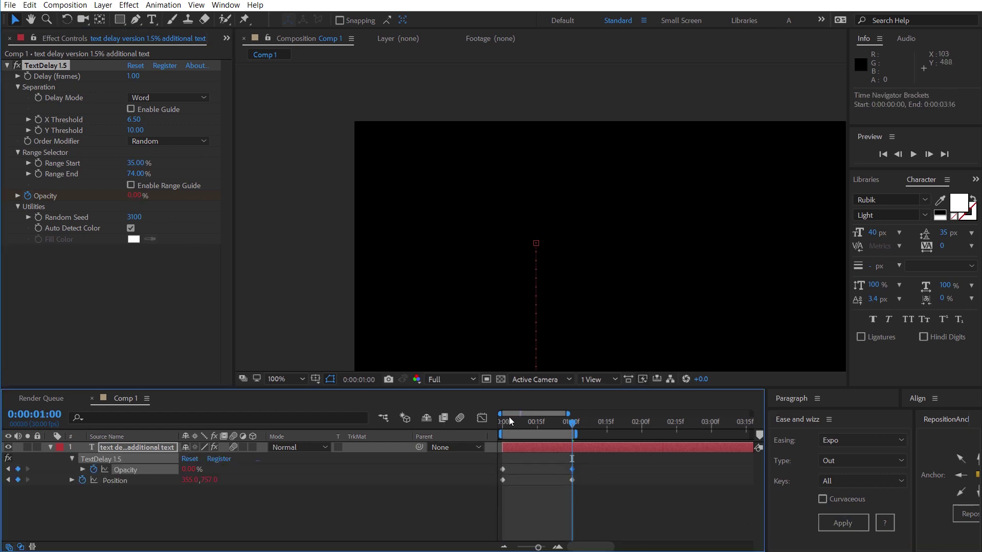
left_click_drag(508, 420, 490, 419)
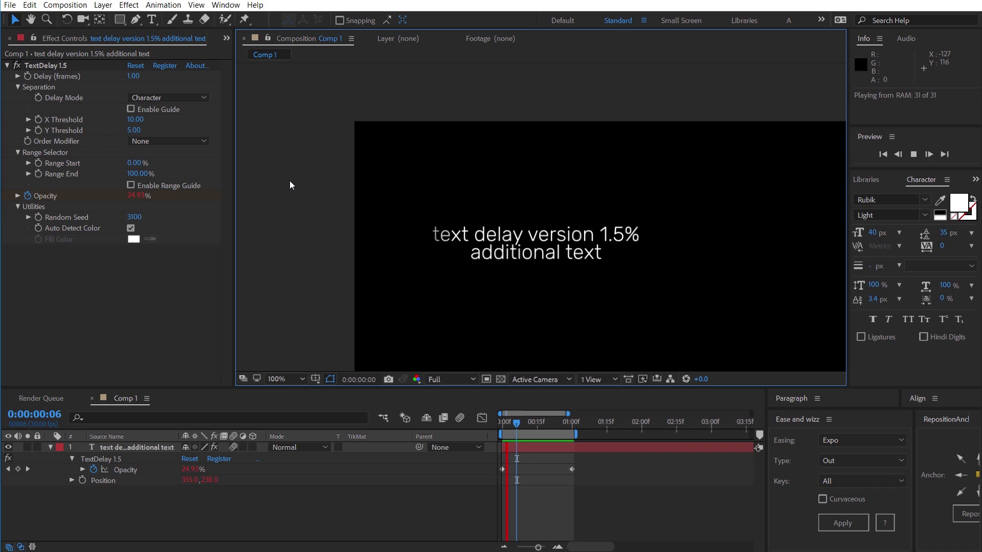
key("space")
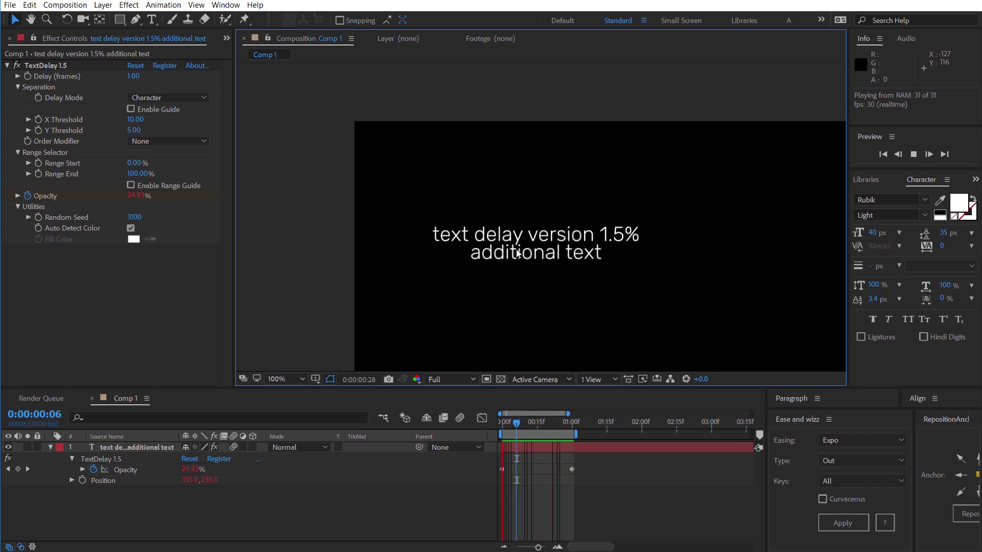
key("space")
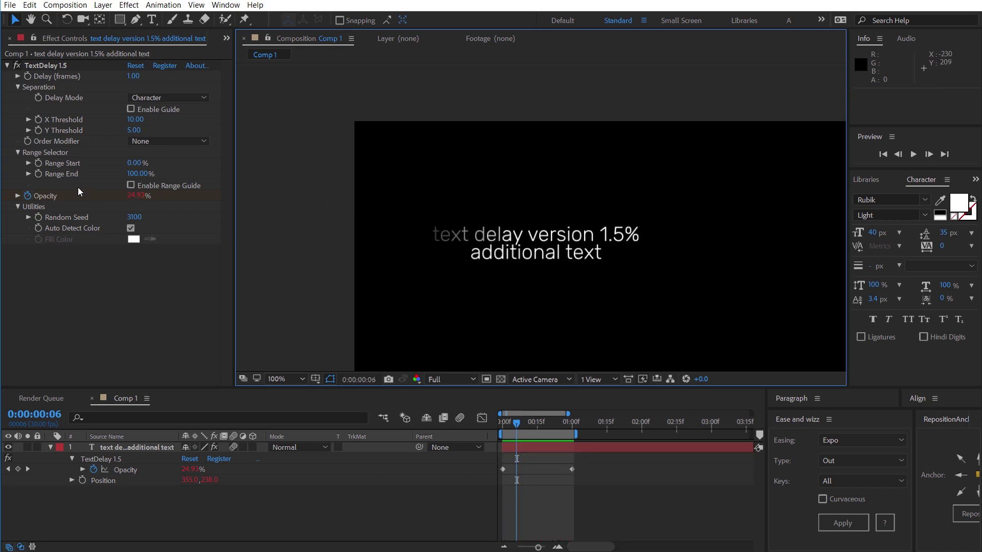
Step: Remove the keyframes from TextDelay's Opacity at the first frame, and reveal the text layer's own Opacity property
key("Home")
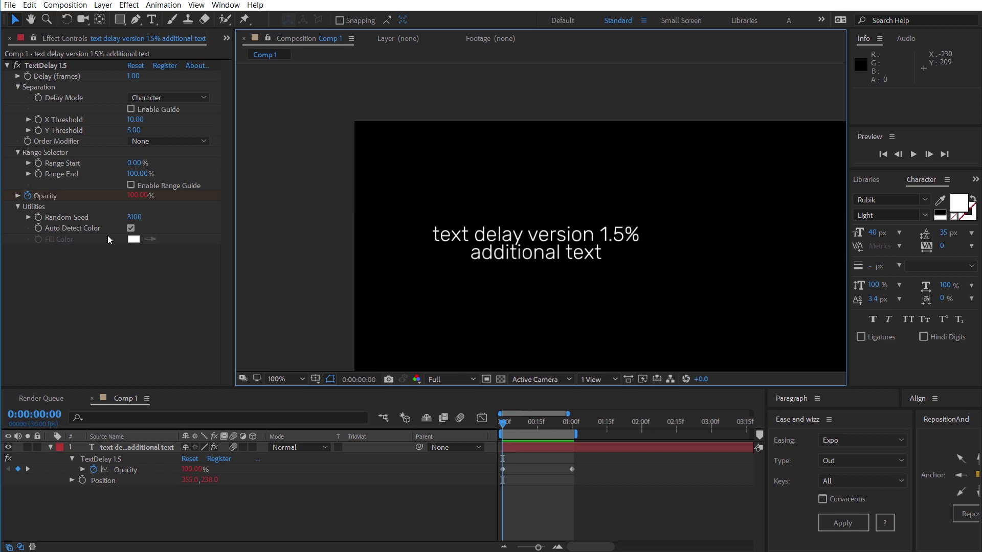
left_click(29, 197)
left_click(148, 444)
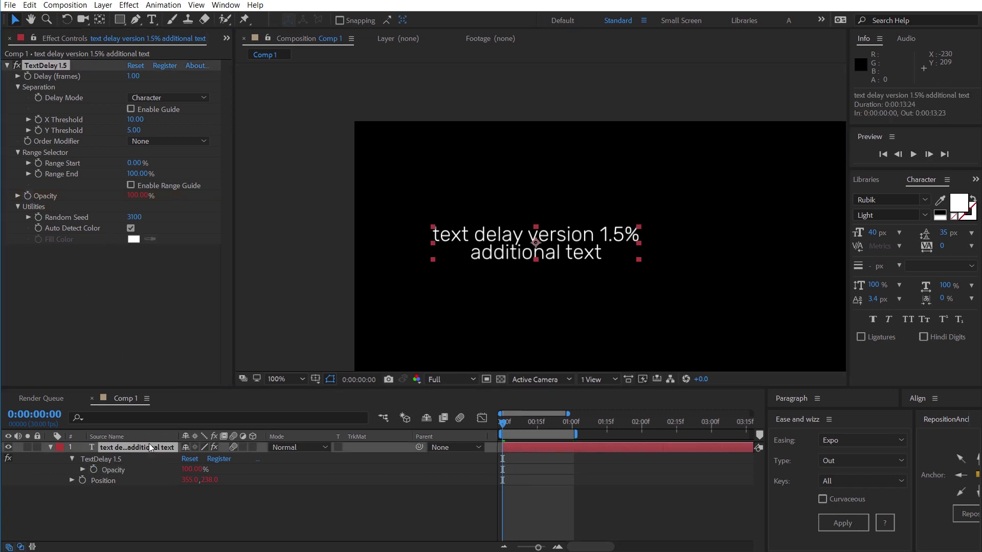
key("t")
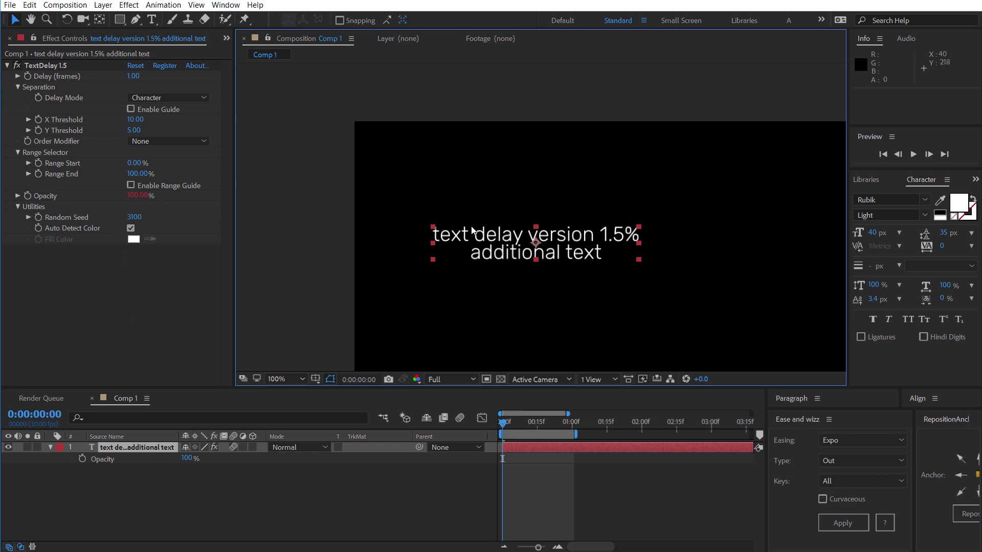
Step: Turn off Auto Detect Color in TextDelay and set the Fill Color to FF0000
left_click(131, 229)
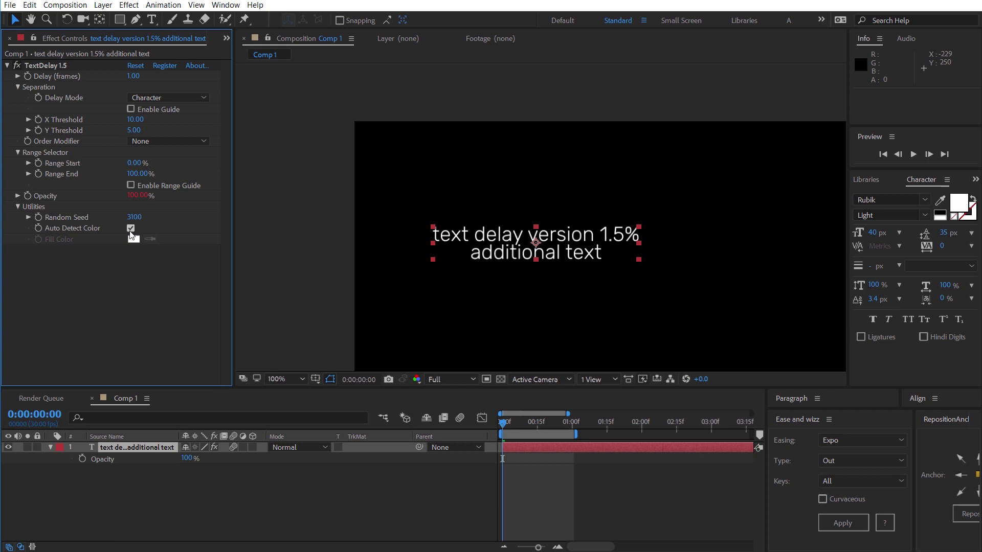
left_click(134, 239)
type("FF0000")
key("Return")
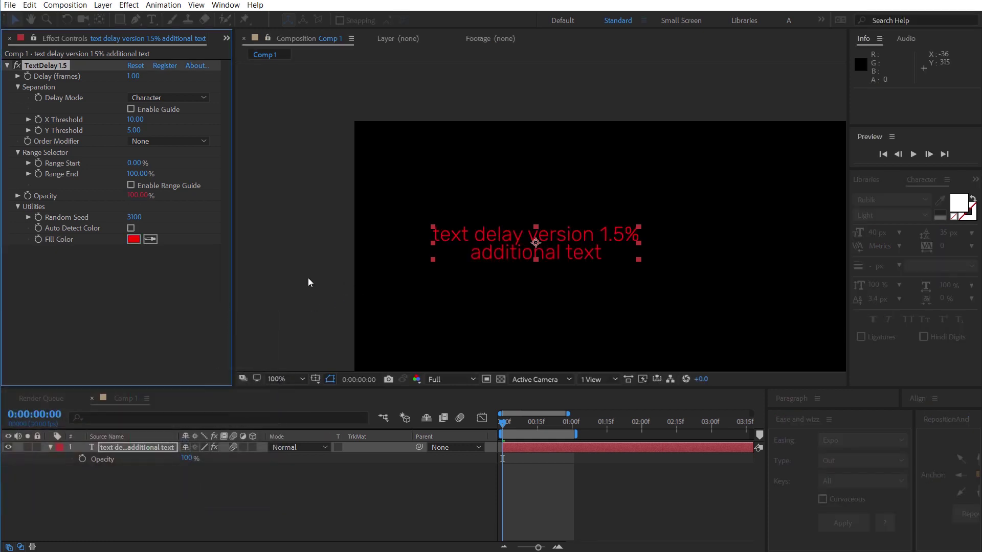